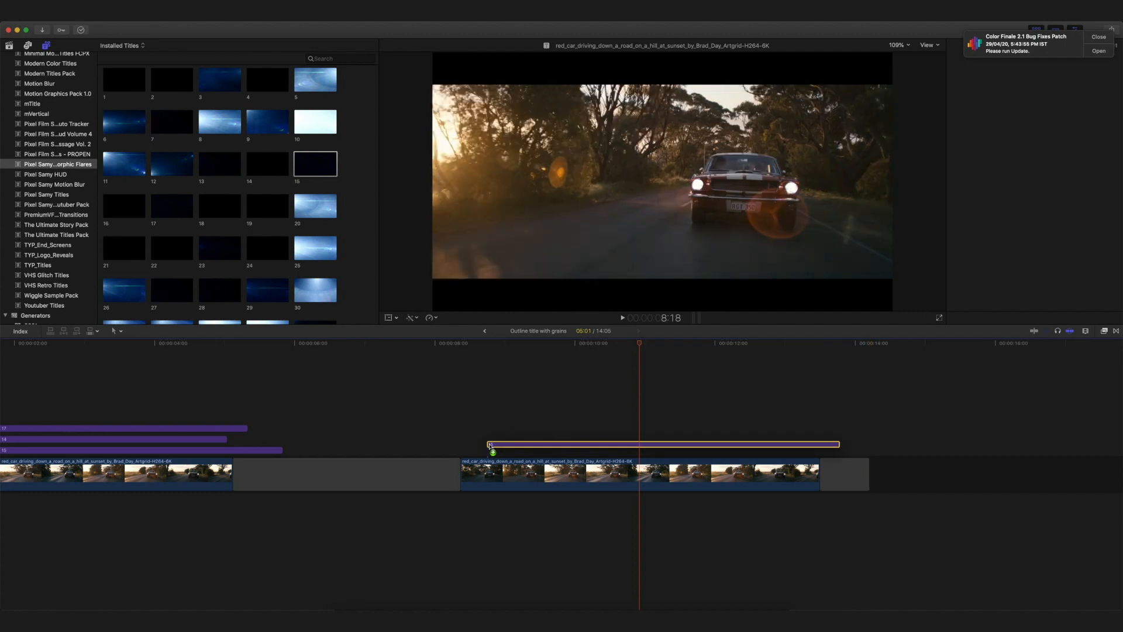
- Set the blend mode of flare 15 above the second car clip to Screen, trying Lighten first
drag(639, 346, 612, 344)
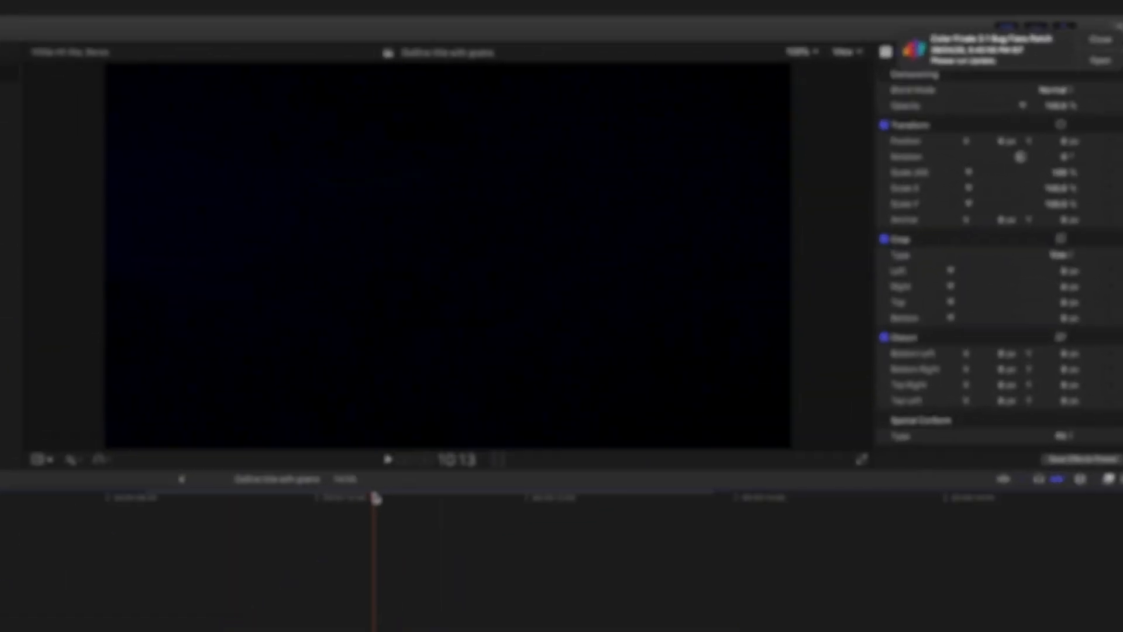
mouse_move(375, 498)
mouse_down()
mouse_move(258, 519)
mouse_move(289, 503)
mouse_up()
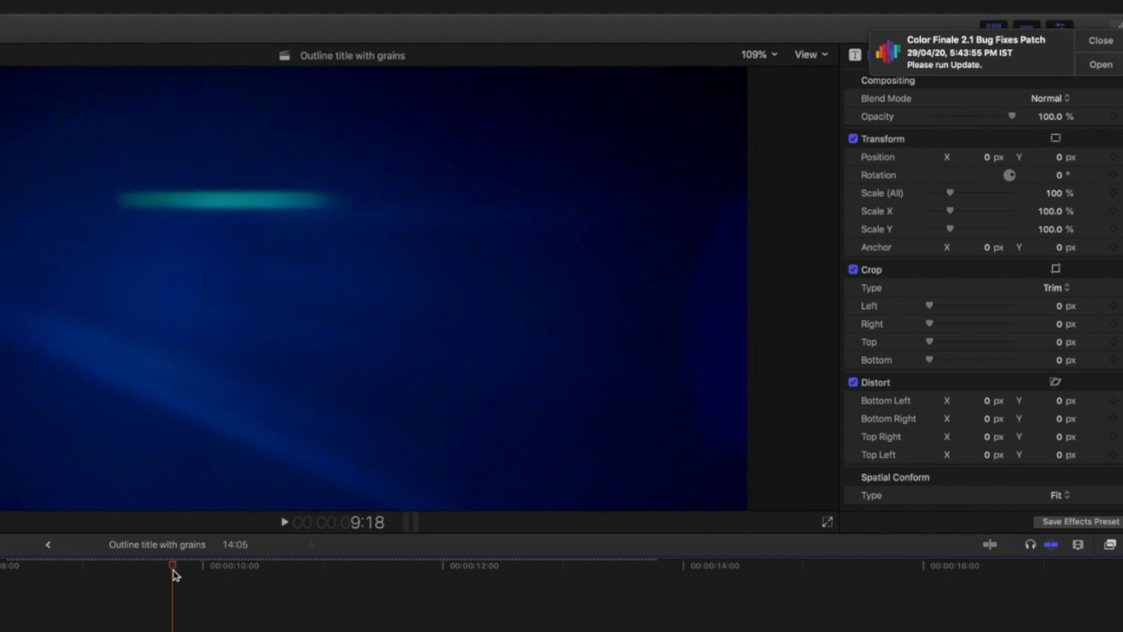
click(1049, 98)
click(1058, 212)
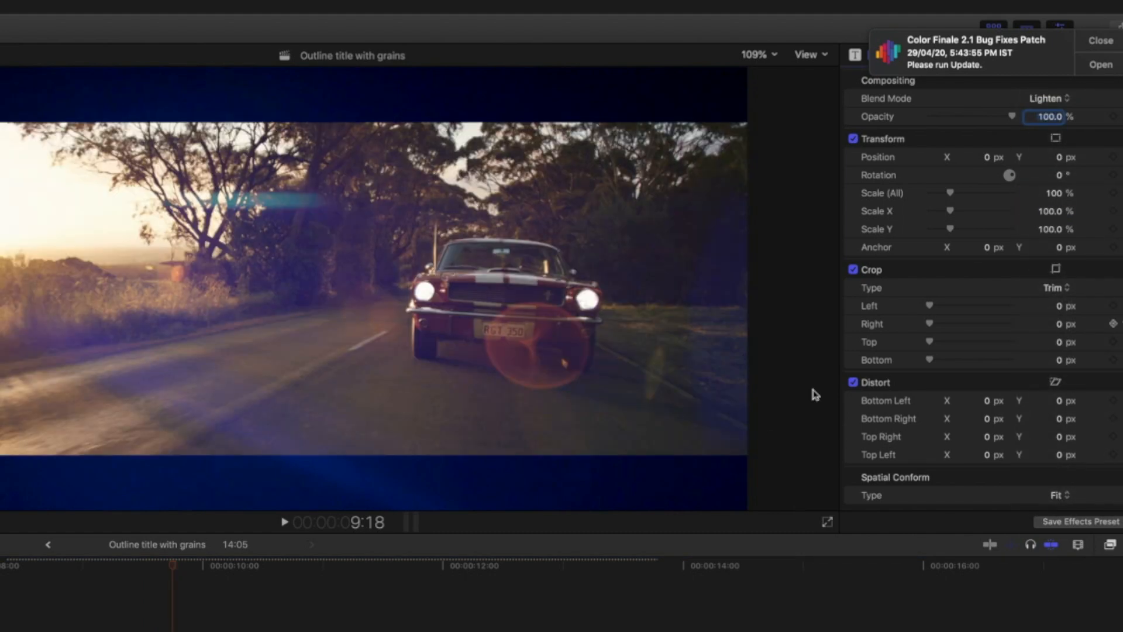
click(1030, 101)
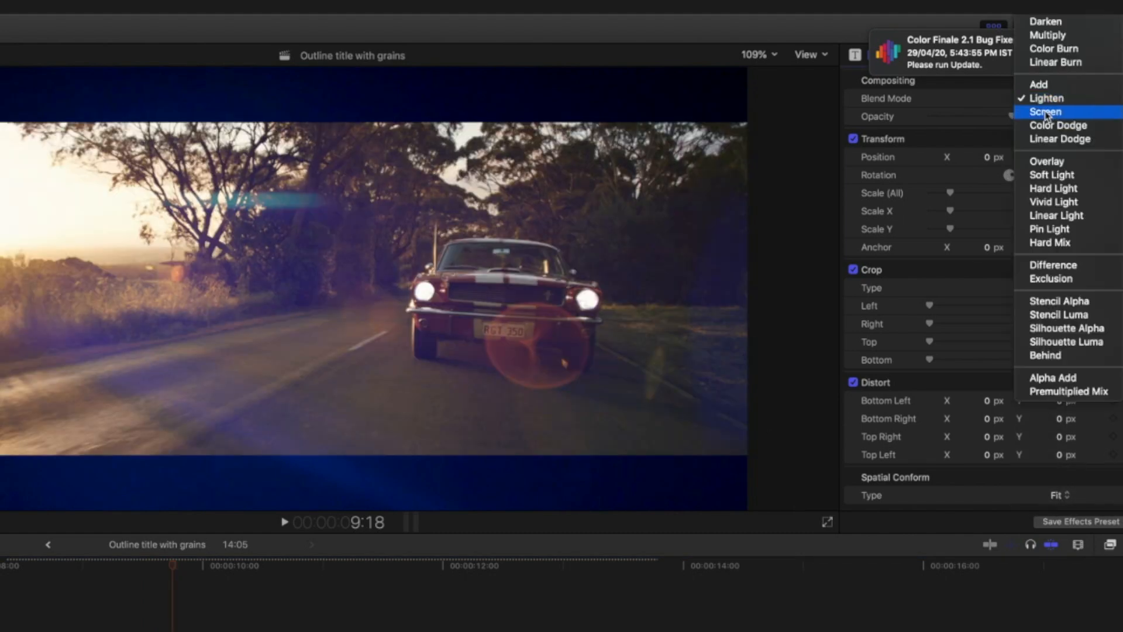
click(1047, 111)
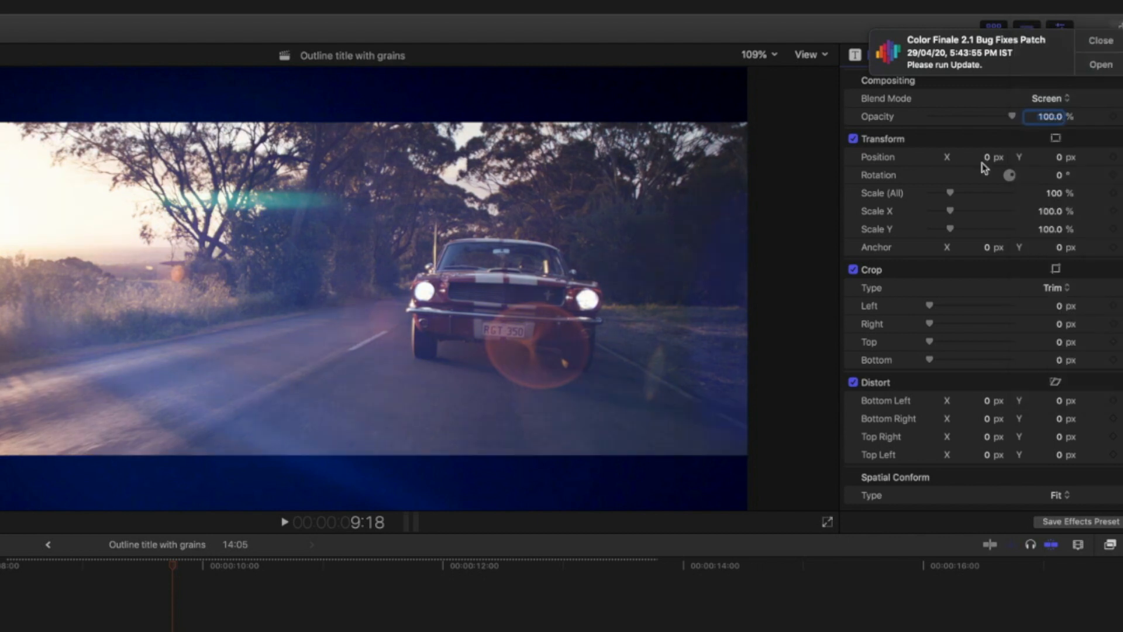
- Dismiss the update notification and set flare 15's hue to 185.3°
click(1100, 40)
click(855, 55)
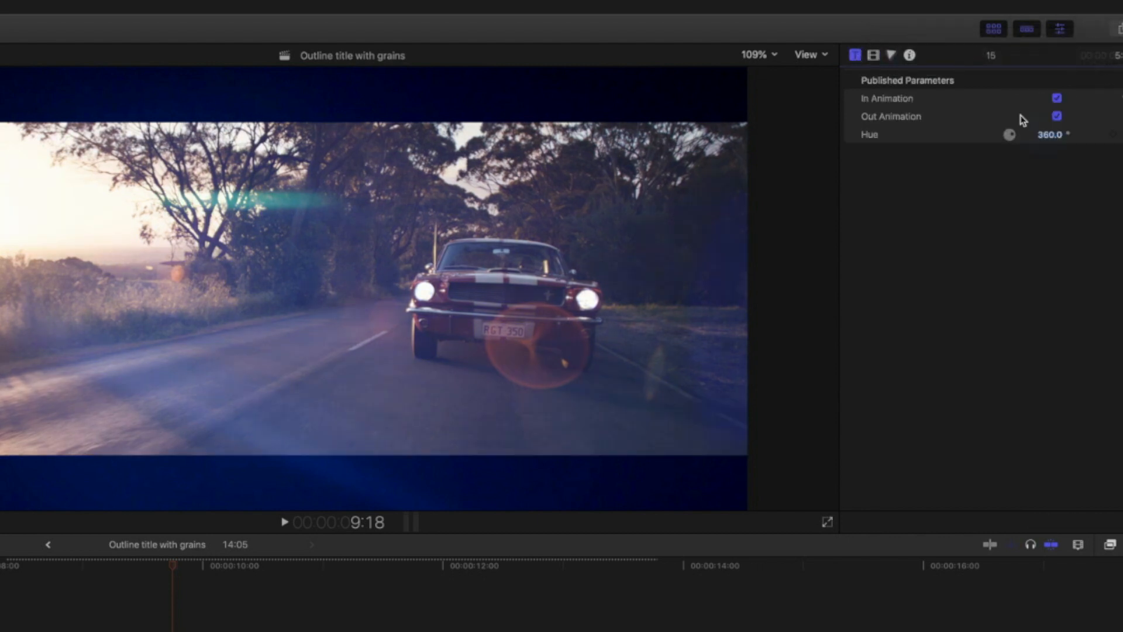
drag(1048, 136, 1029, 135)
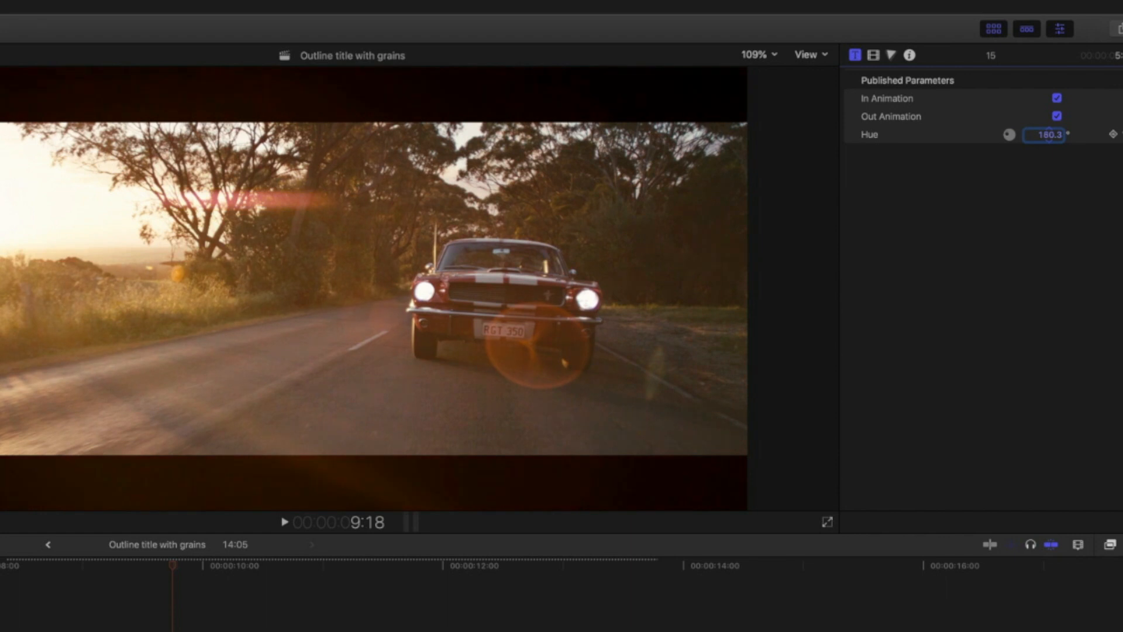
drag(1048, 134, 1047, 134)
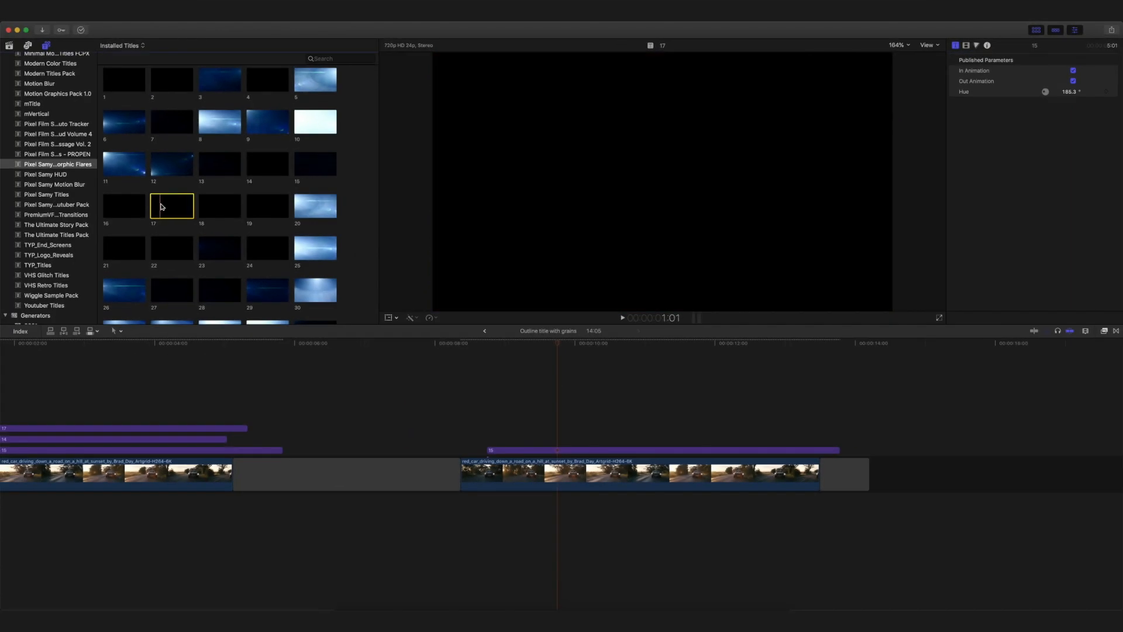
- Add anamorphic flare 17 above flare 15, starting just after the beginning of the second car clip
drag(158, 206, 454, 418)
scroll(462, 416, left, 3)
scroll(473, 410, left, 3)
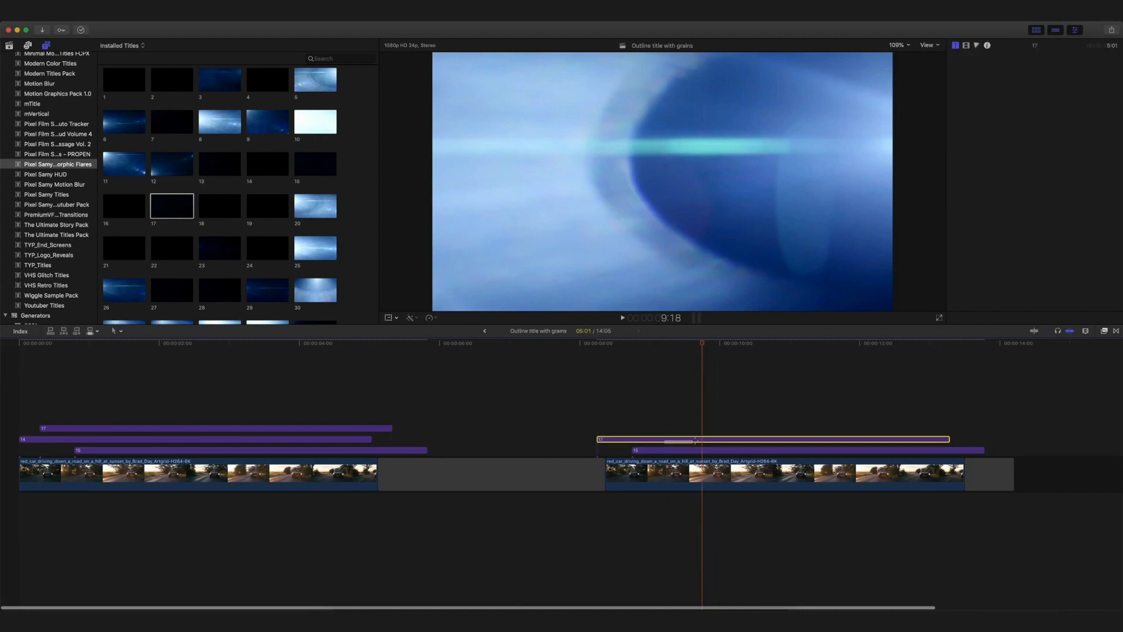
drag(665, 445, 684, 445)
scroll(656, 408, right, 3)
scroll(655, 409, right, 1)
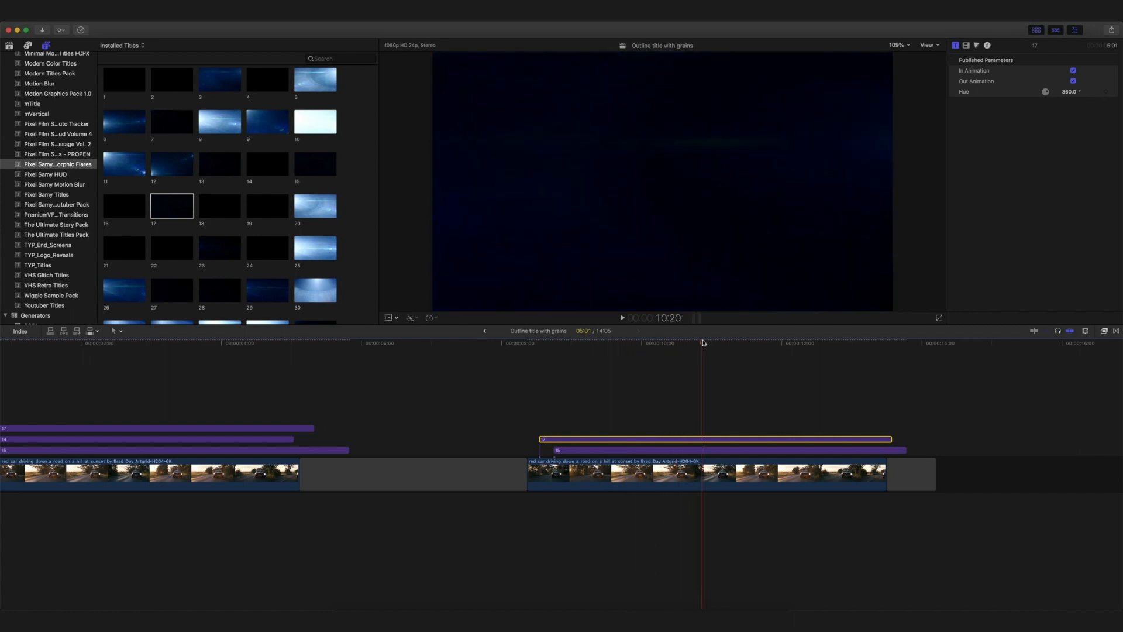
- Set flare 17's blend mode to Screen and its hue to 183.5°
click(650, 344)
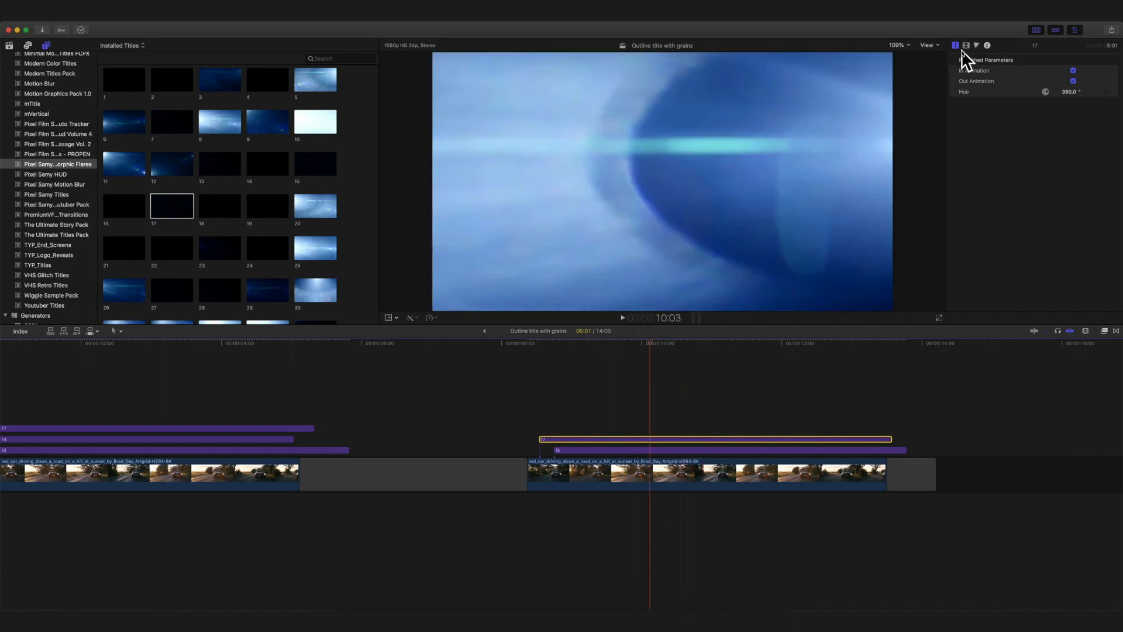
click(966, 46)
click(1070, 71)
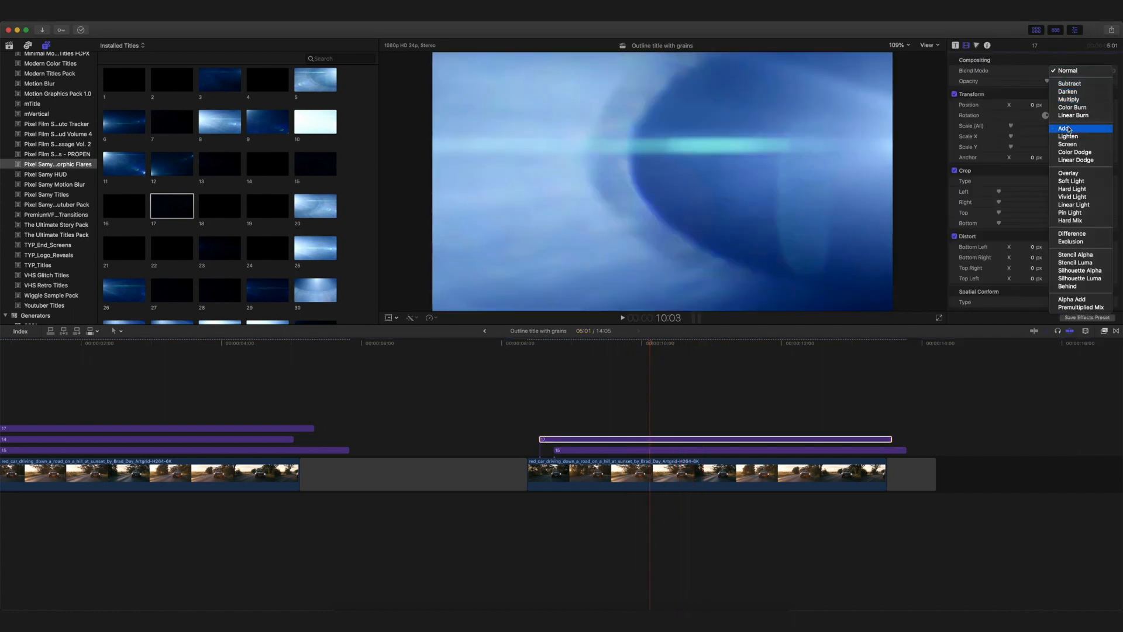
click(1068, 144)
click(955, 45)
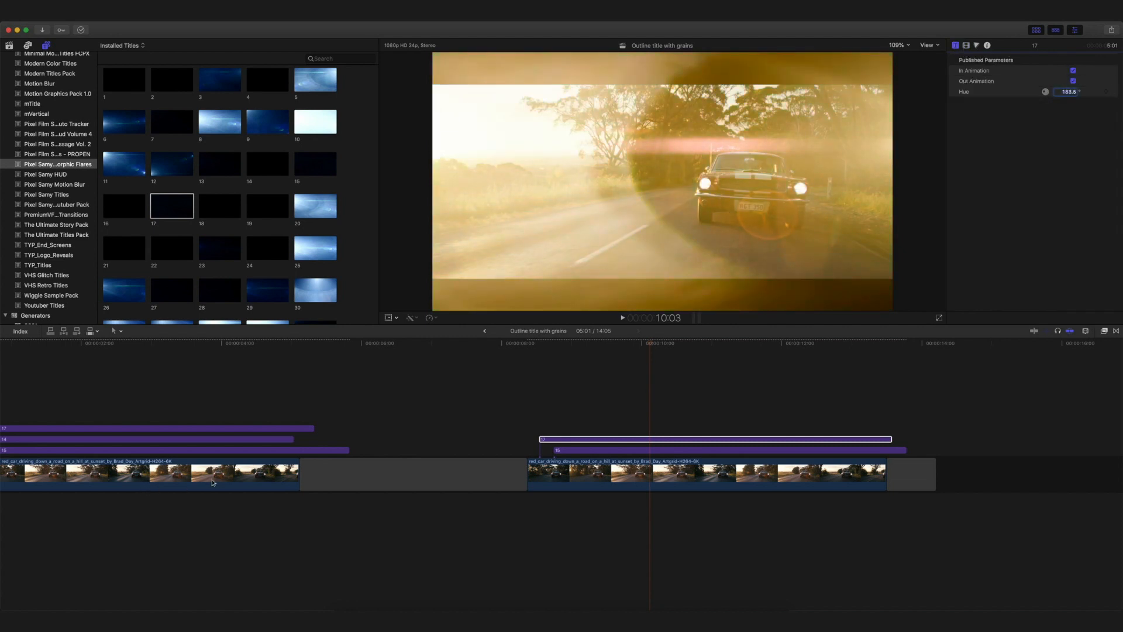
- Add anamorphic flare 14 above flare 17, aligned with the start of the second car clip
scroll(213, 482, left, 3)
scroll(258, 478, left, 2)
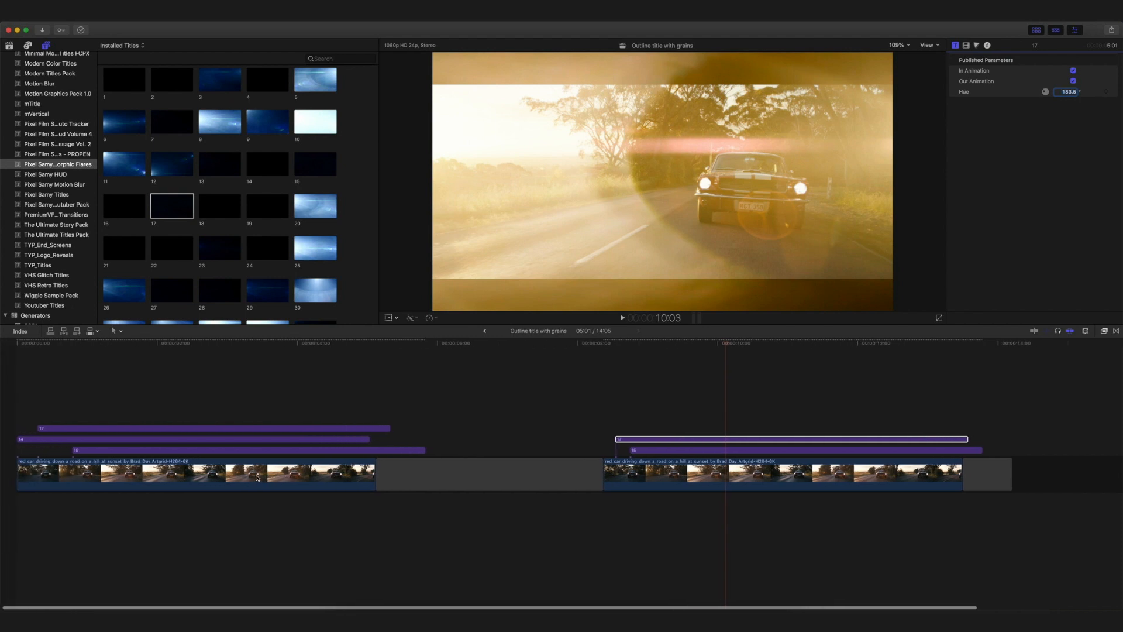
scroll(258, 478, right, 5)
click(250, 171)
drag(249, 170, 454, 428)
- Set flare 14's hue to about 190° and change its blend mode so it blends with the footage
drag(1048, 91, 1043, 92)
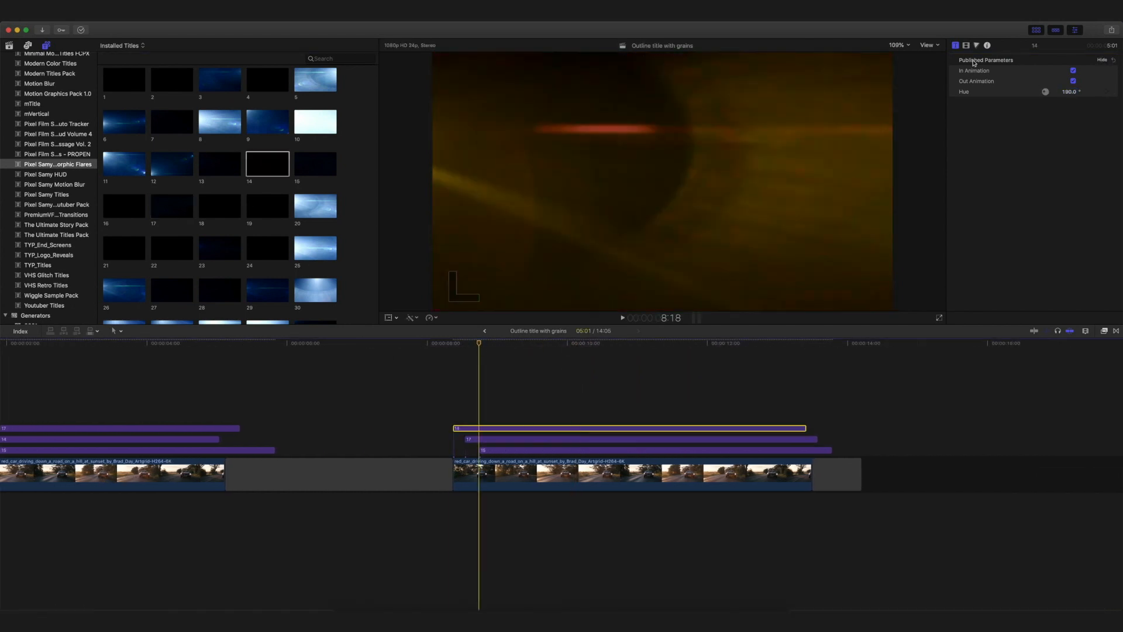
click(966, 45)
click(1068, 70)
click(1068, 164)
- Shift flare 15 slightly later on the timeline and play back the layered flares
drag(567, 451, 596, 451)
key(space)
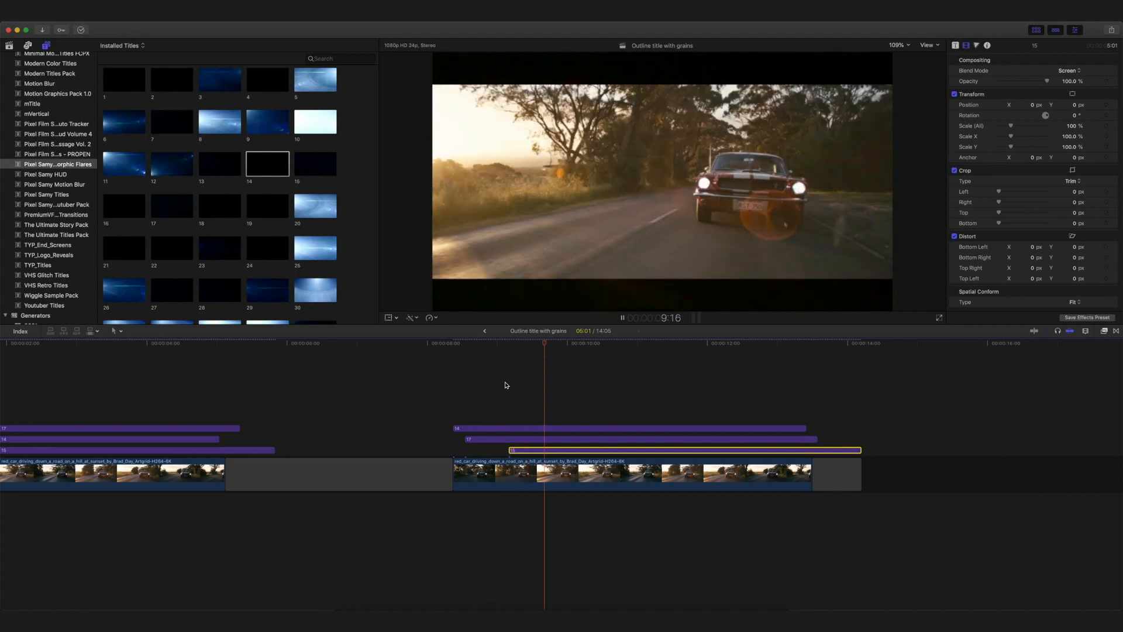
key(space)
mouse_move(637, 343)
mouse_down()
mouse_move(531, 353)
mouse_move(617, 353)
mouse_up()
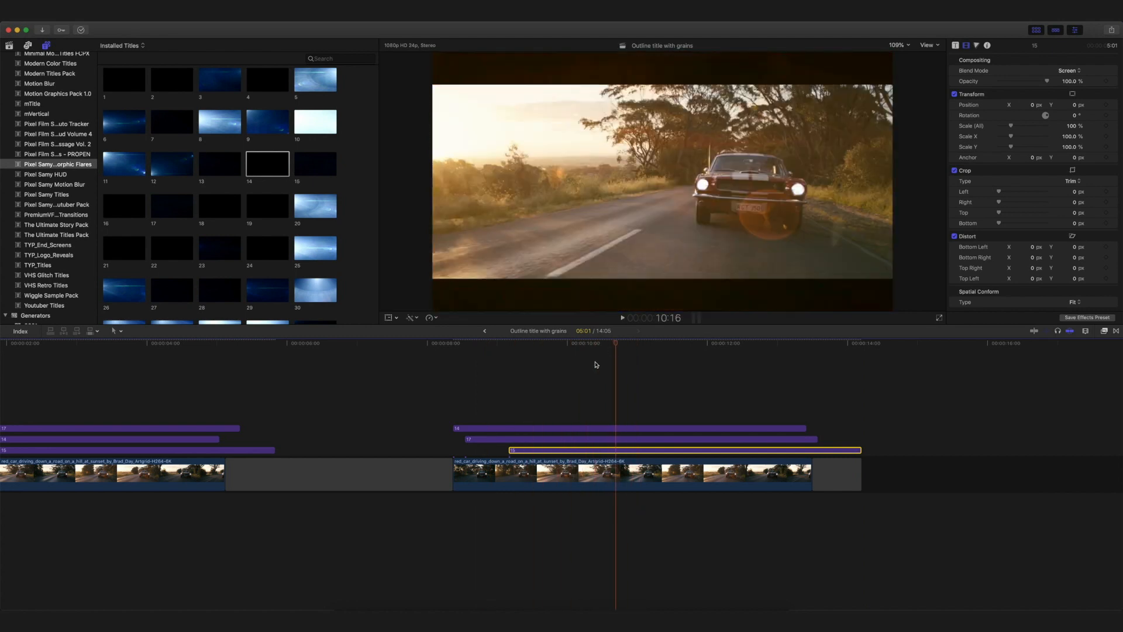
- Switch to Finder and open the Film-Grain-Textures folder inside Stock Footages
click(352, 601)
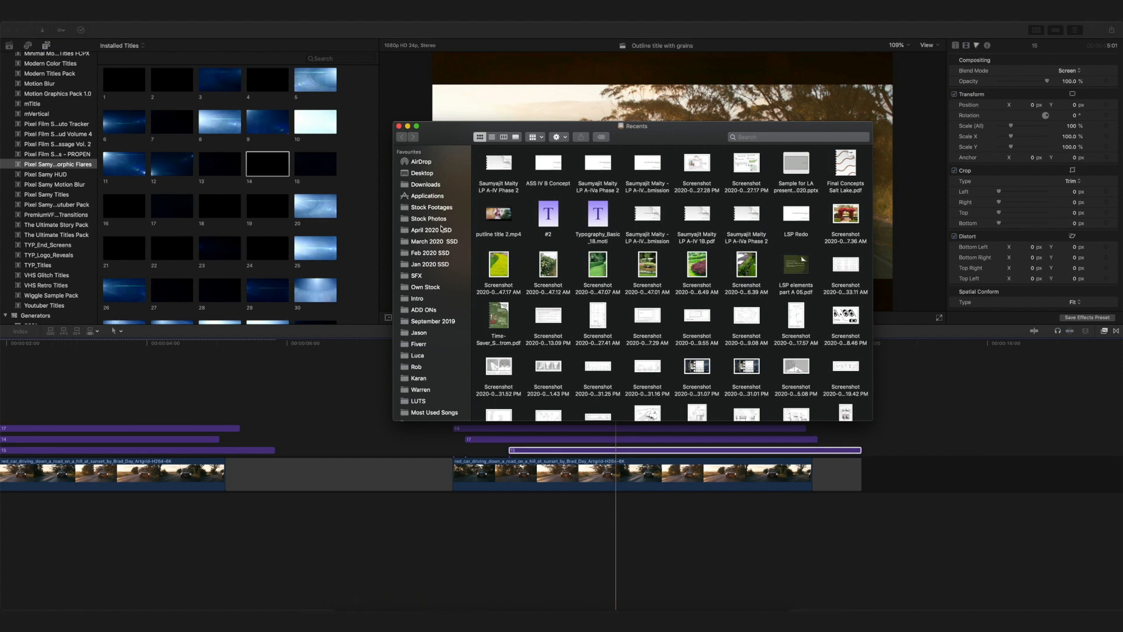
click(432, 207)
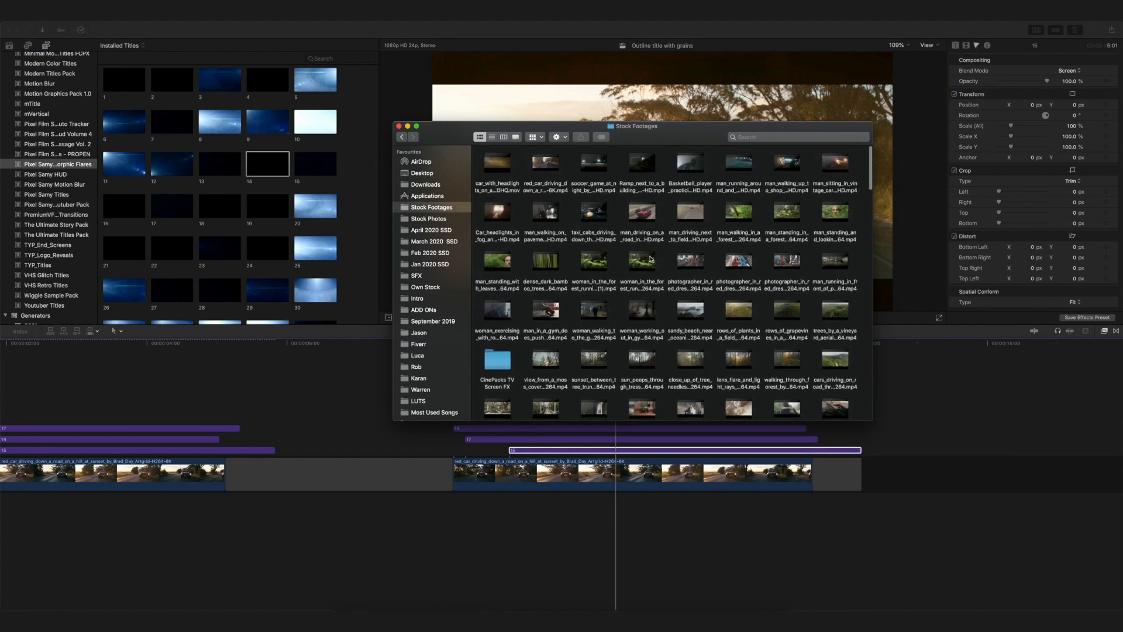
scroll(650, 259, down, 15)
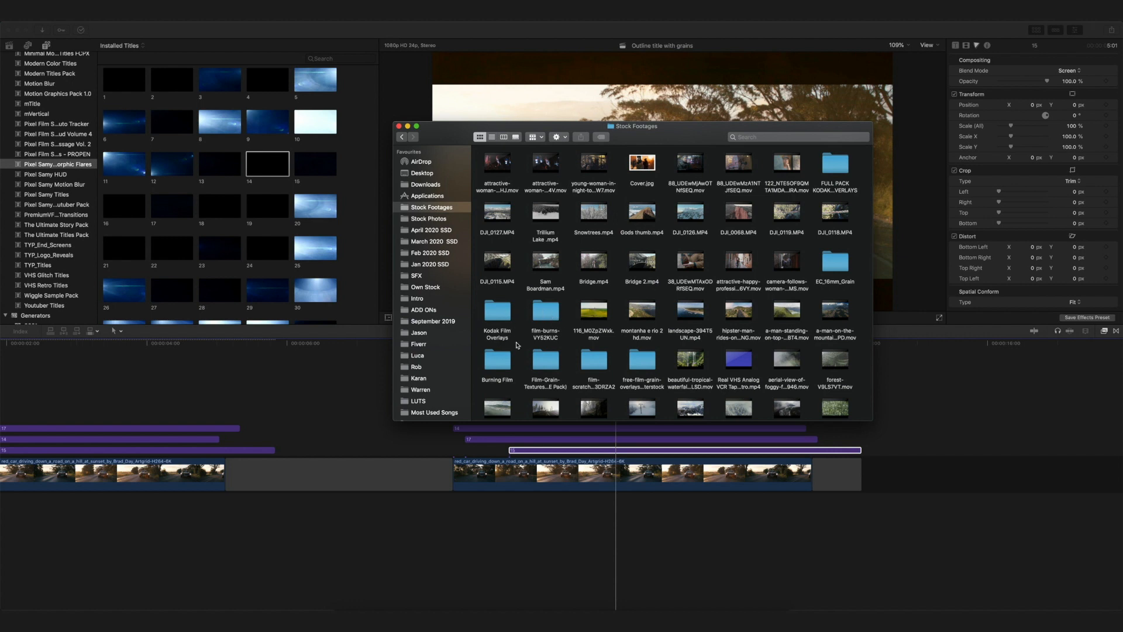
double_click(546, 360)
- Preview AU_FG_Texture-7.jpg and place it on the timeline above the flares over the second car clip
click(787, 161)
key(space)
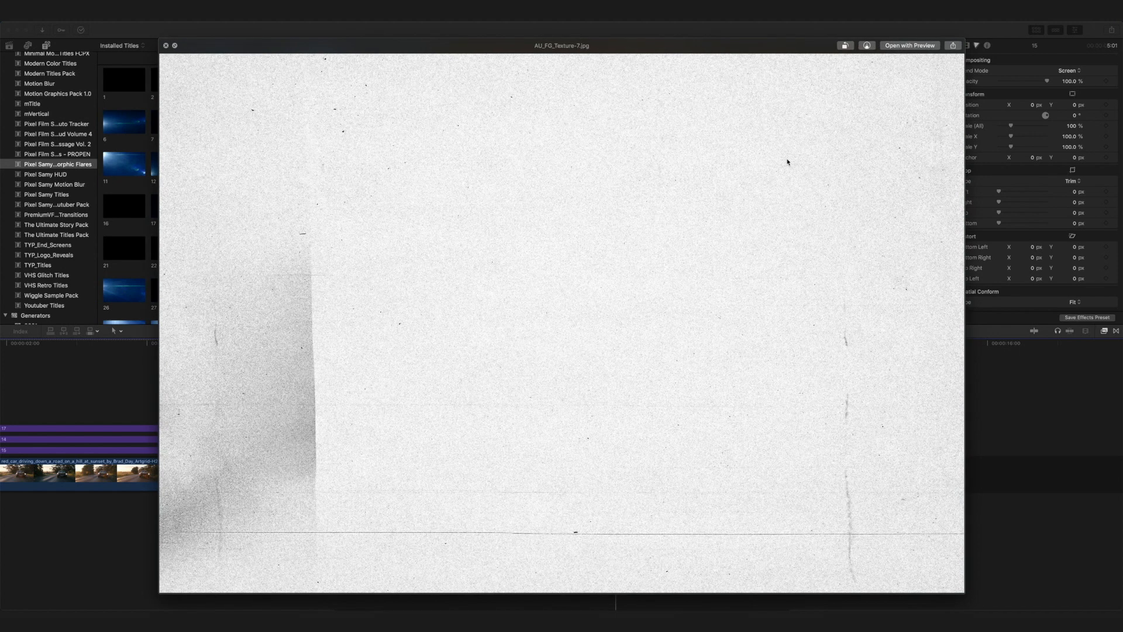
key(space)
drag(787, 162, 653, 401)
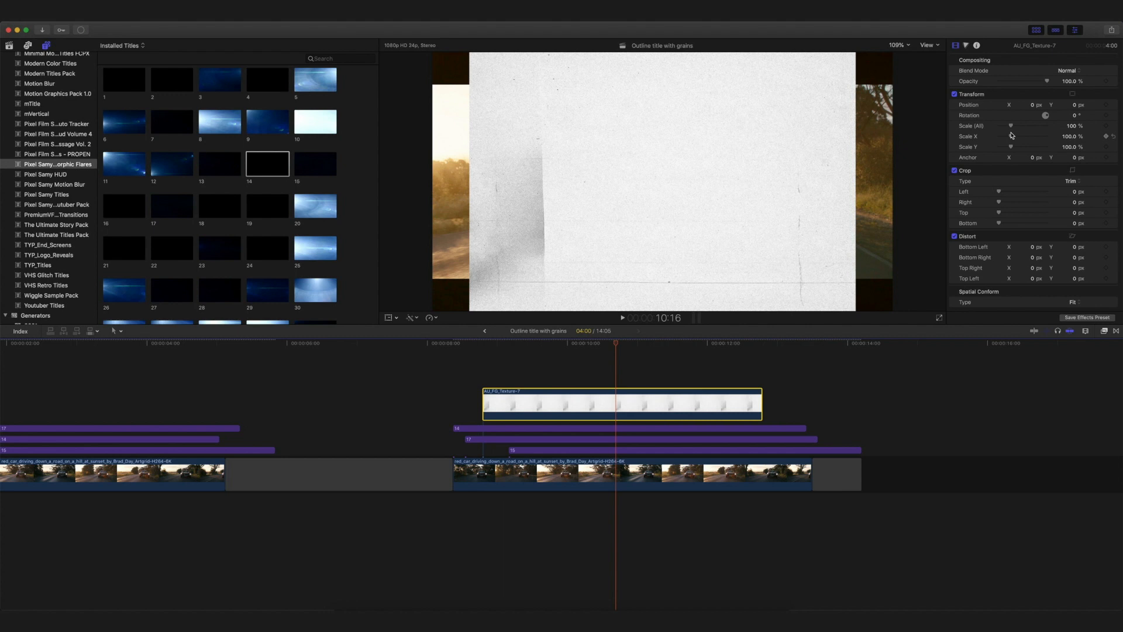
- Scale the AU_FG_Texture-7 clip to 207% so it fills the frame and try the Overlay blend mode
drag(1011, 125, 1025, 125)
click(1068, 72)
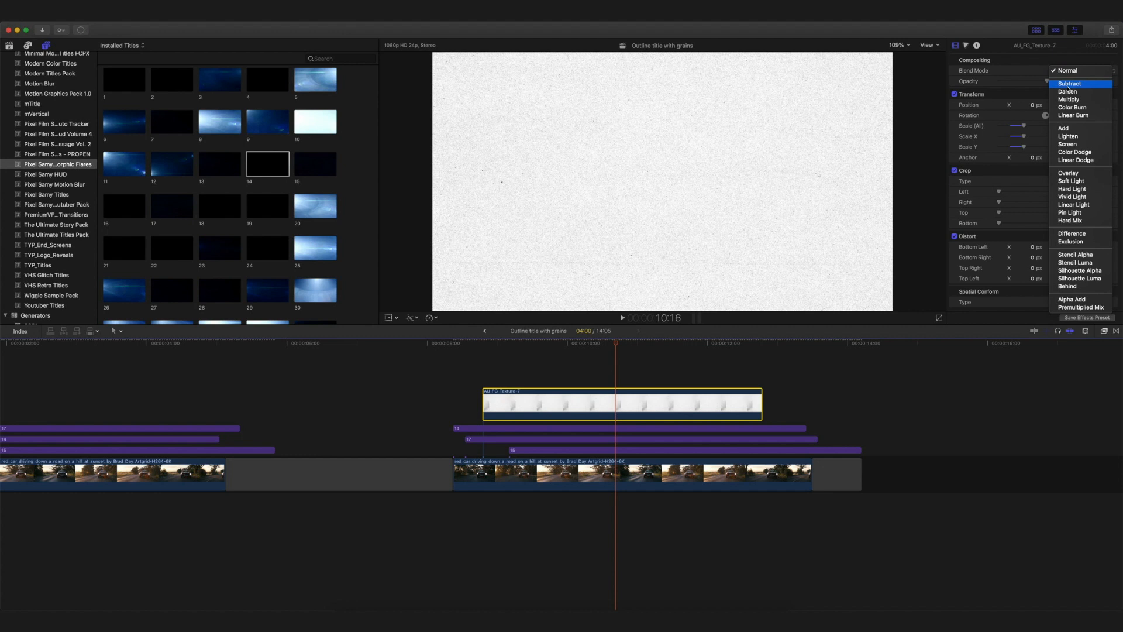
click(1065, 173)
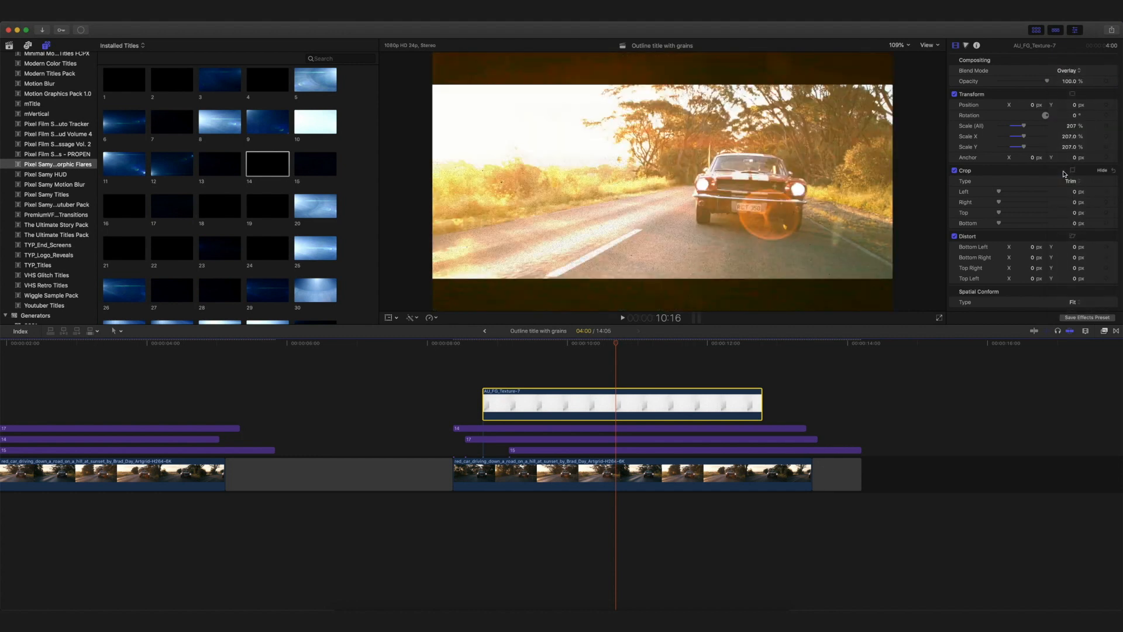
- Blend the grain texture in Multiply mode at 92.31% opacity and play back the second car clip
click(1068, 71)
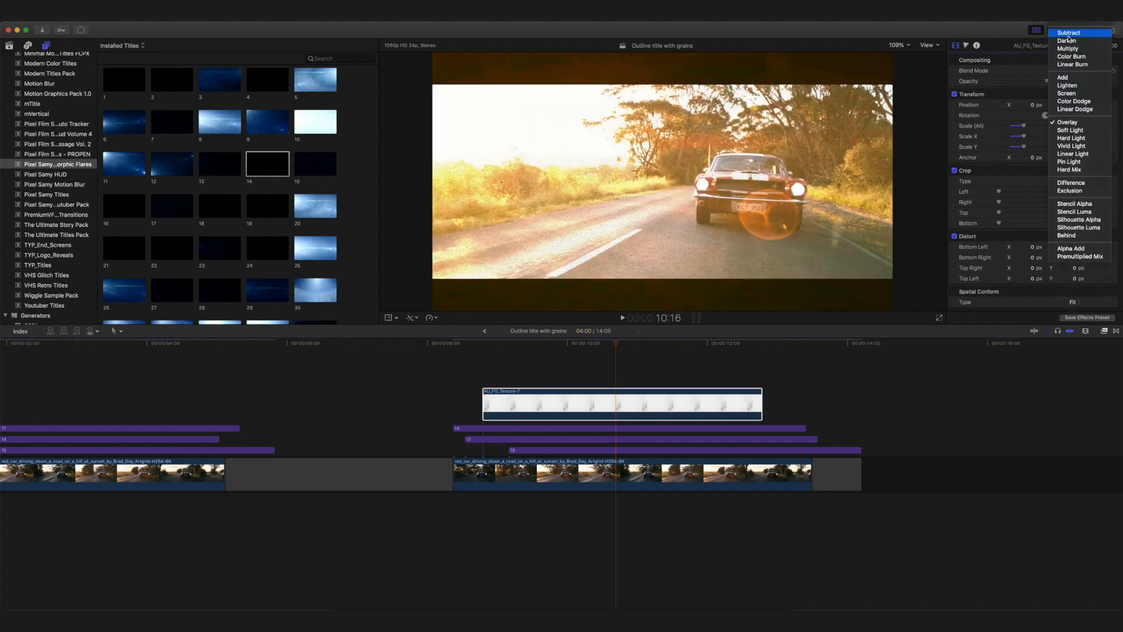
click(1071, 49)
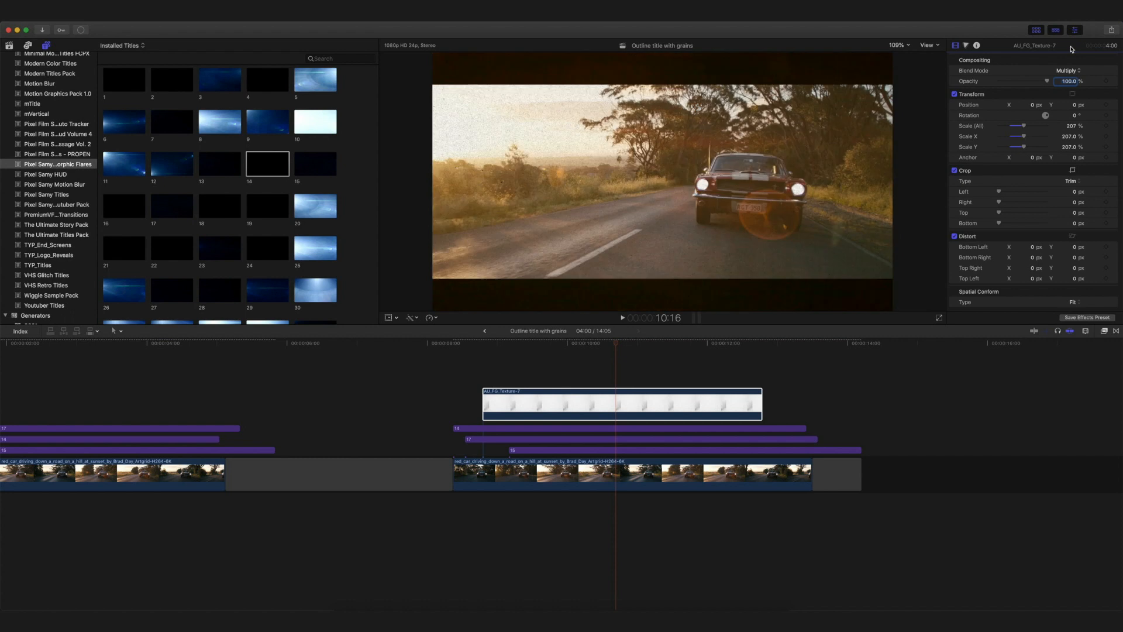
drag(1022, 85, 1018, 82)
click(483, 352)
key(space)
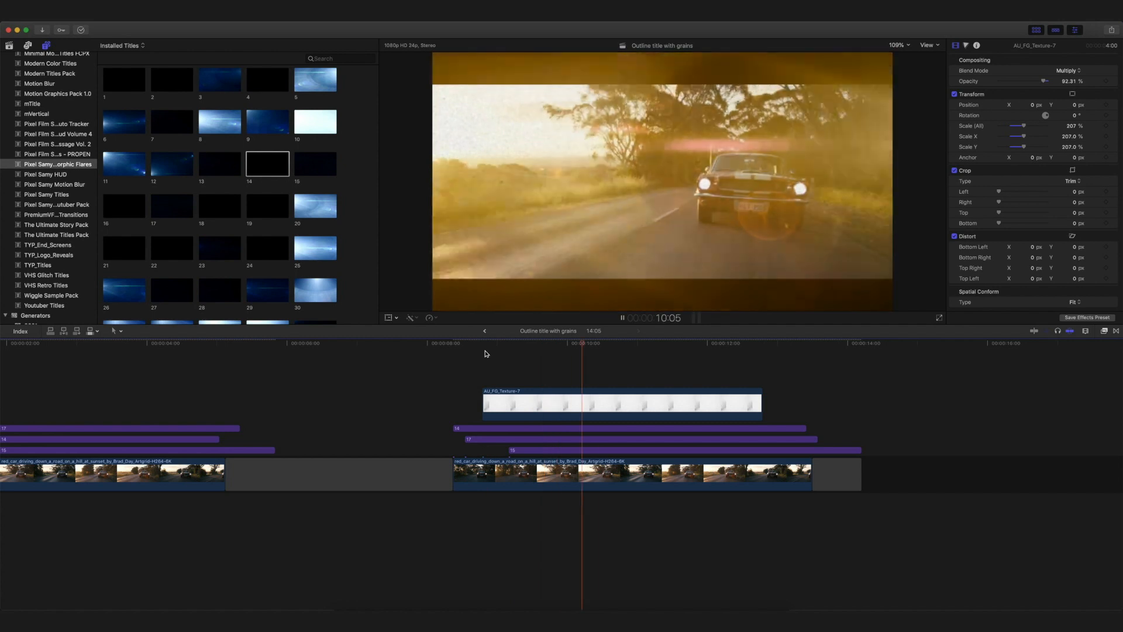
key(space)
click(694, 369)
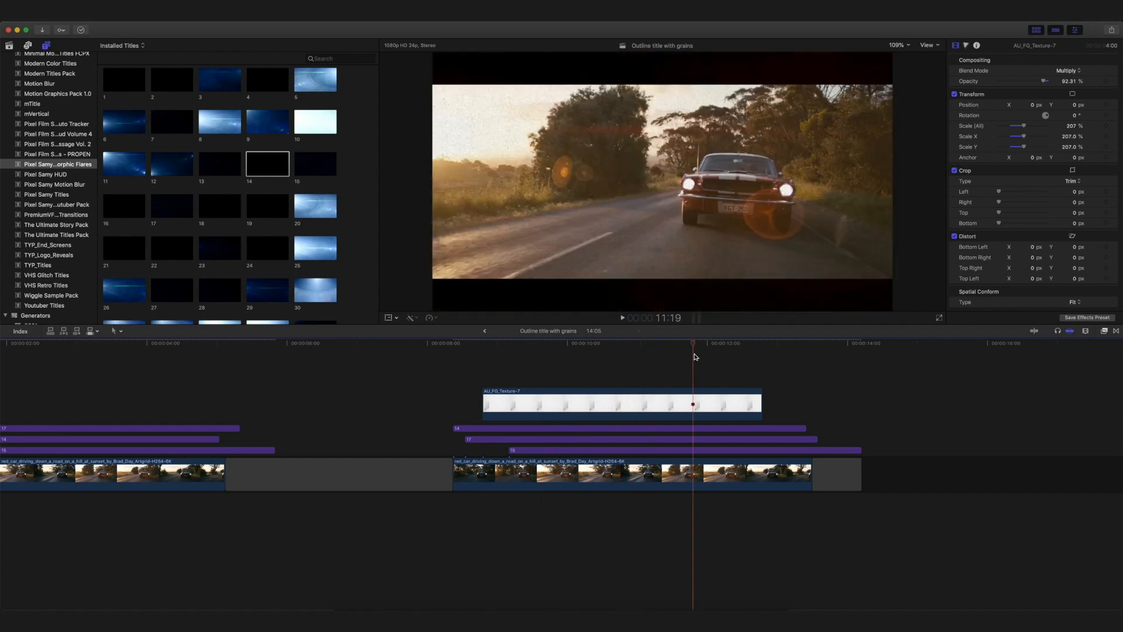
click(614, 344)
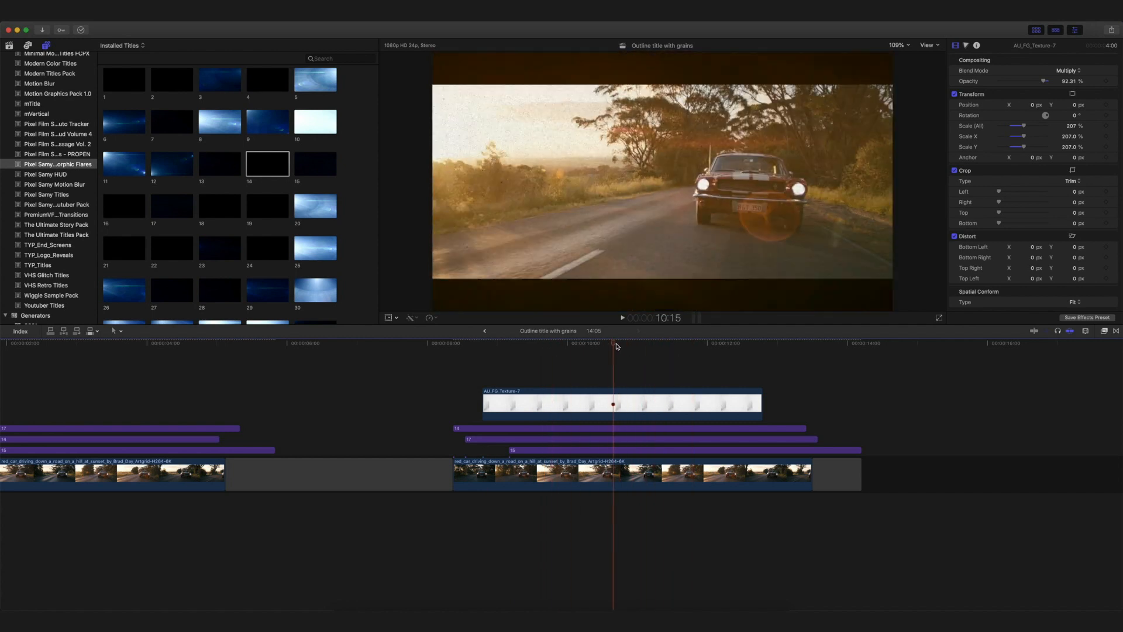
- Add a Basic Title above the grain texture, aligned with the second car clip's start, and delete the leftover title segment
click(572, 363)
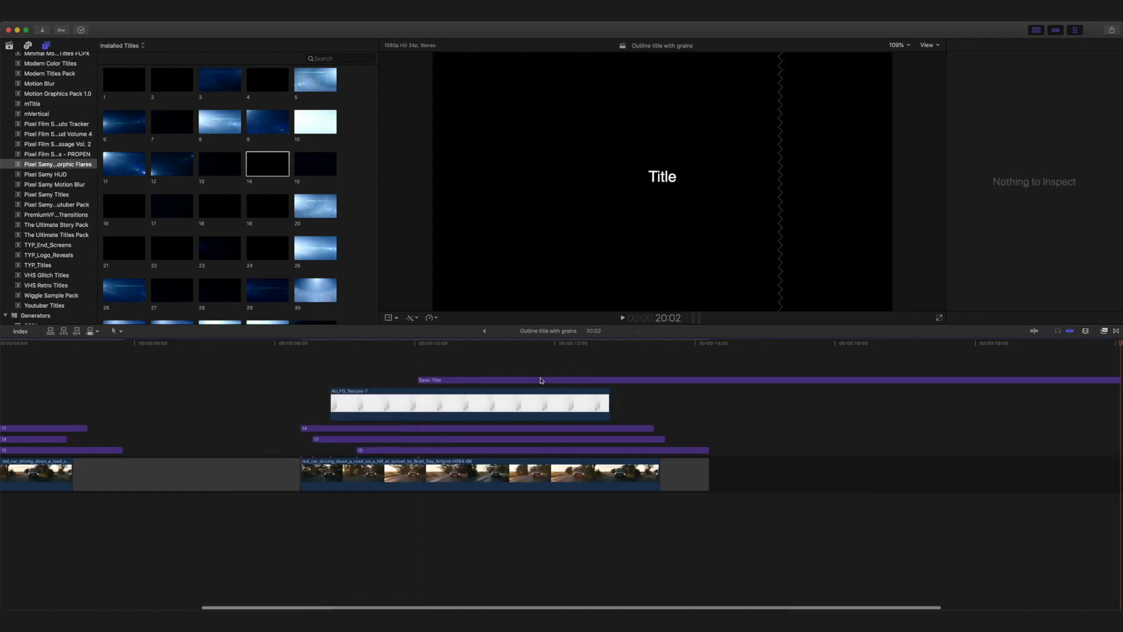
click(356, 377)
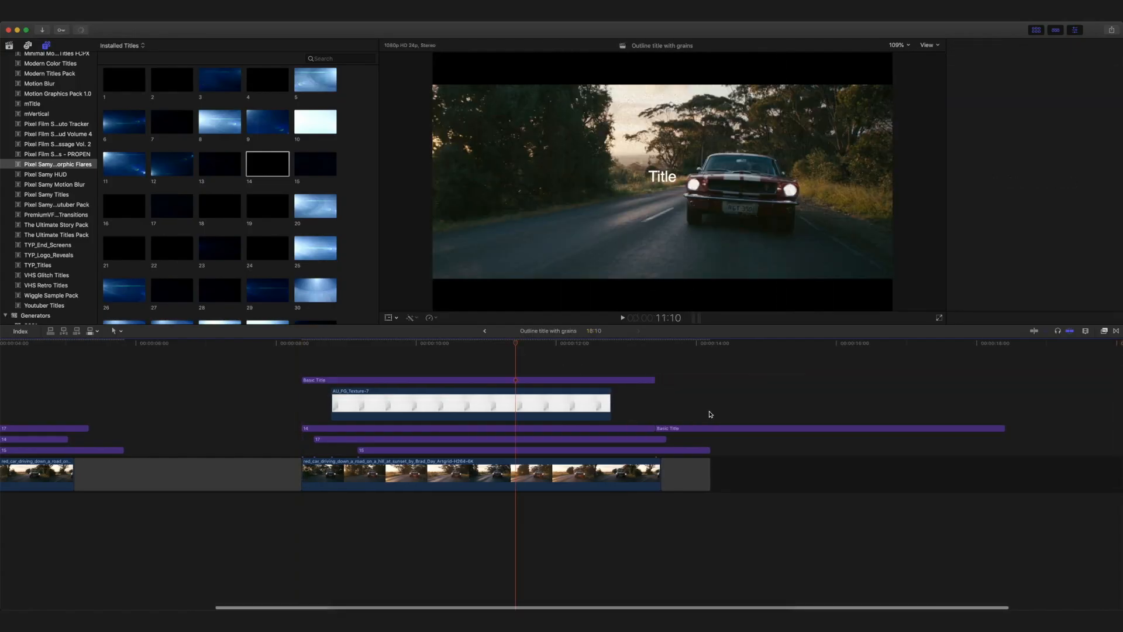
click(704, 428)
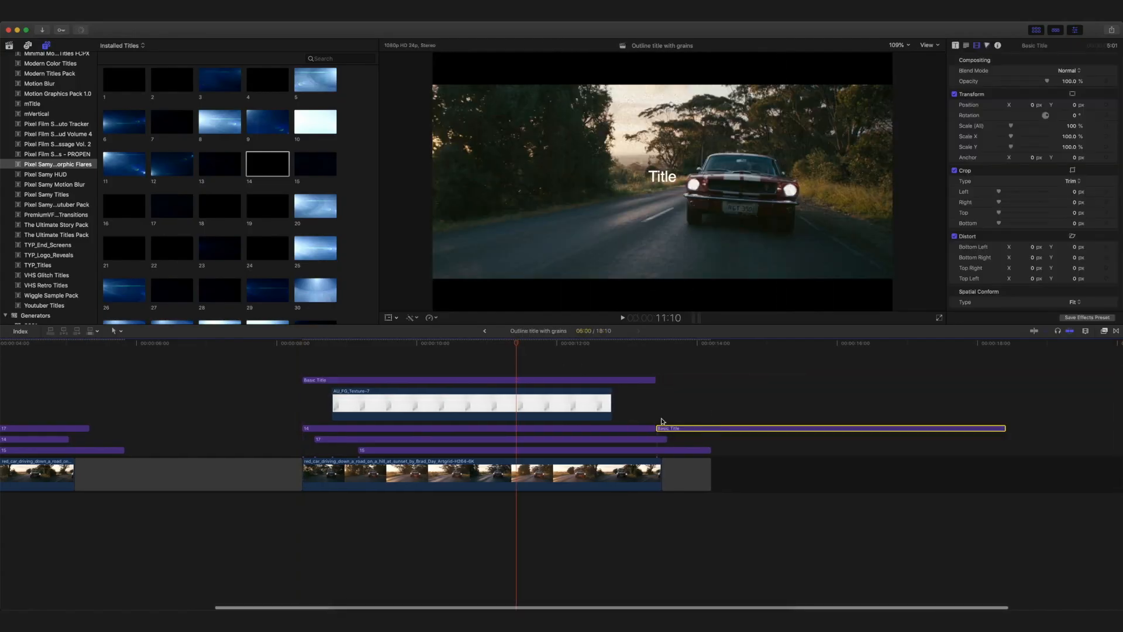
key(Delete)
- Set the Basic Title's font to Proxima Nova Black Italic at size 181
click(506, 380)
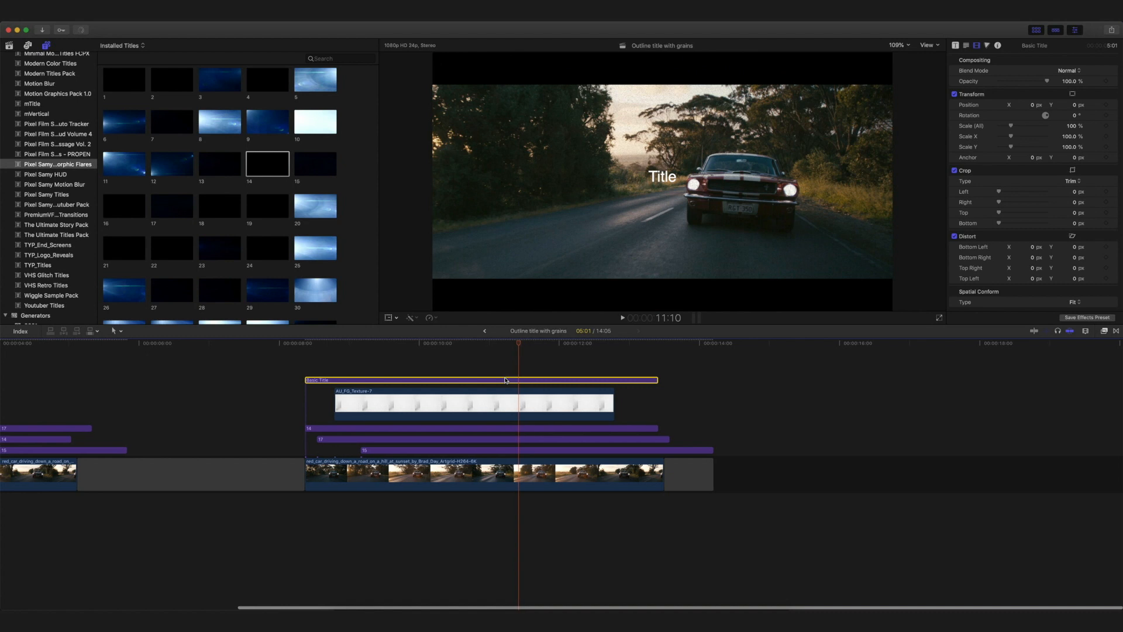
click(966, 45)
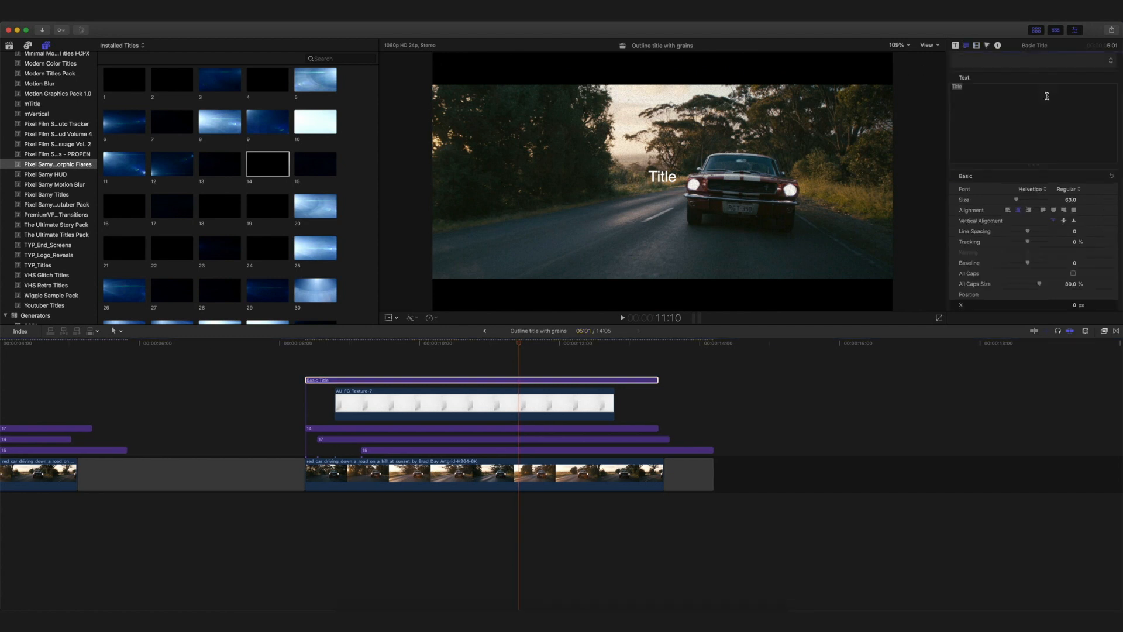
click(1033, 189)
click(1036, 190)
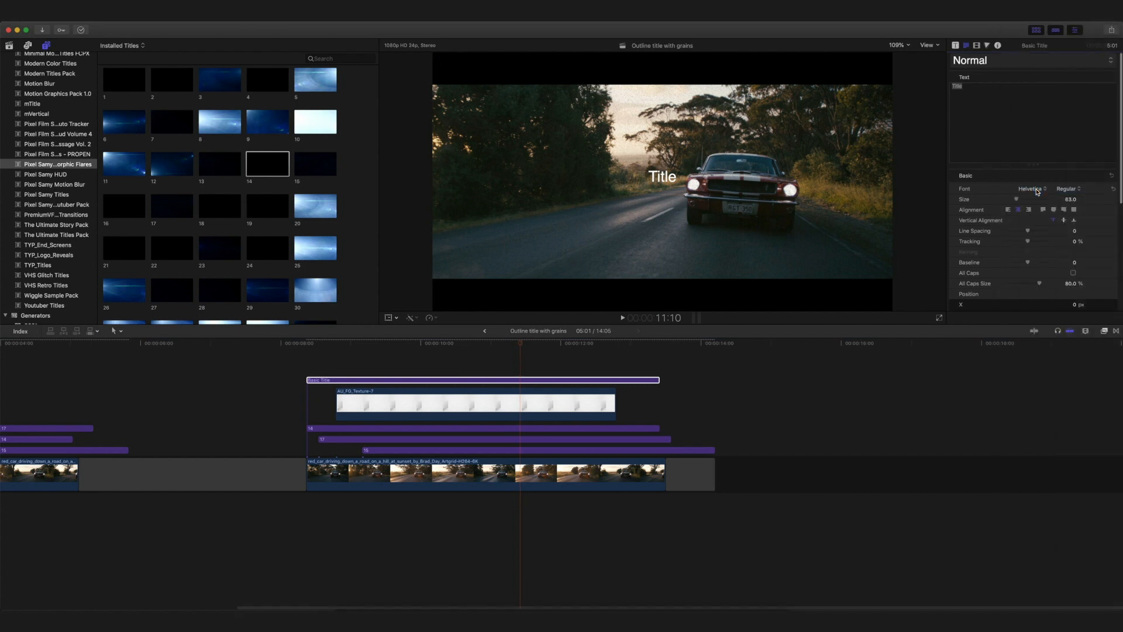
click(1036, 190)
key(p)
key(r)
key(o)
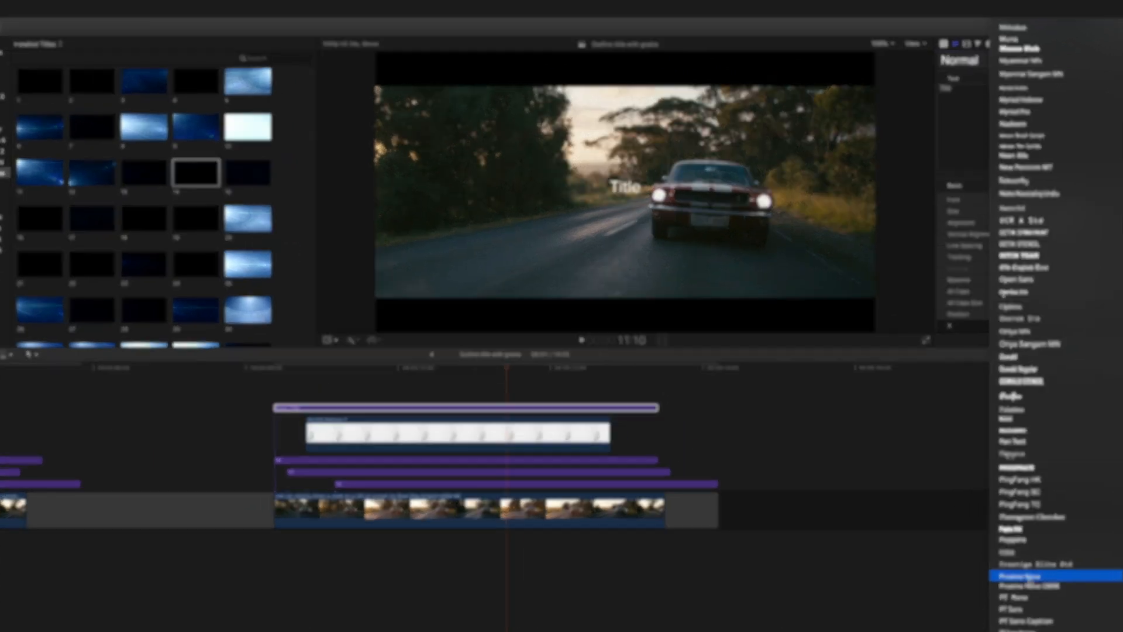
key(Return)
click(1068, 202)
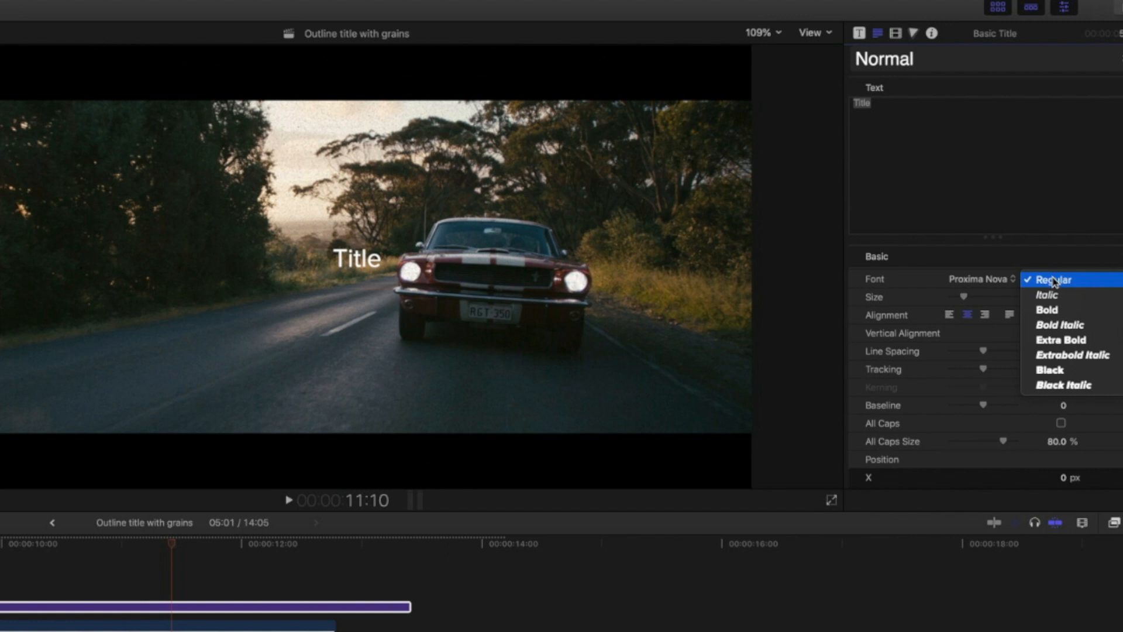
click(1056, 385)
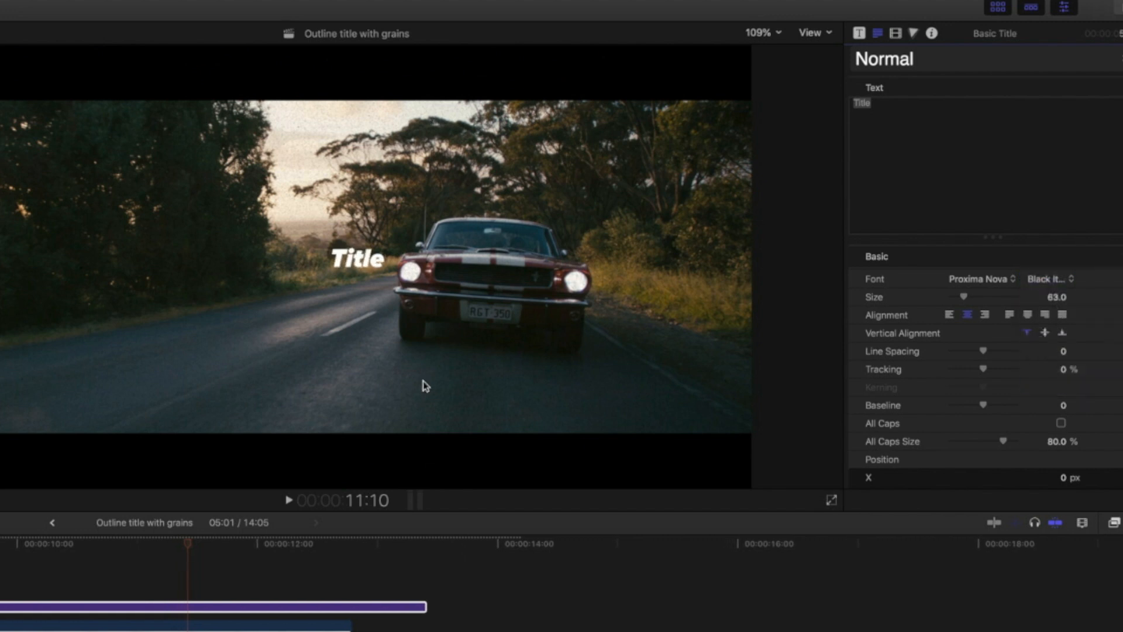
drag(963, 297, 991, 296)
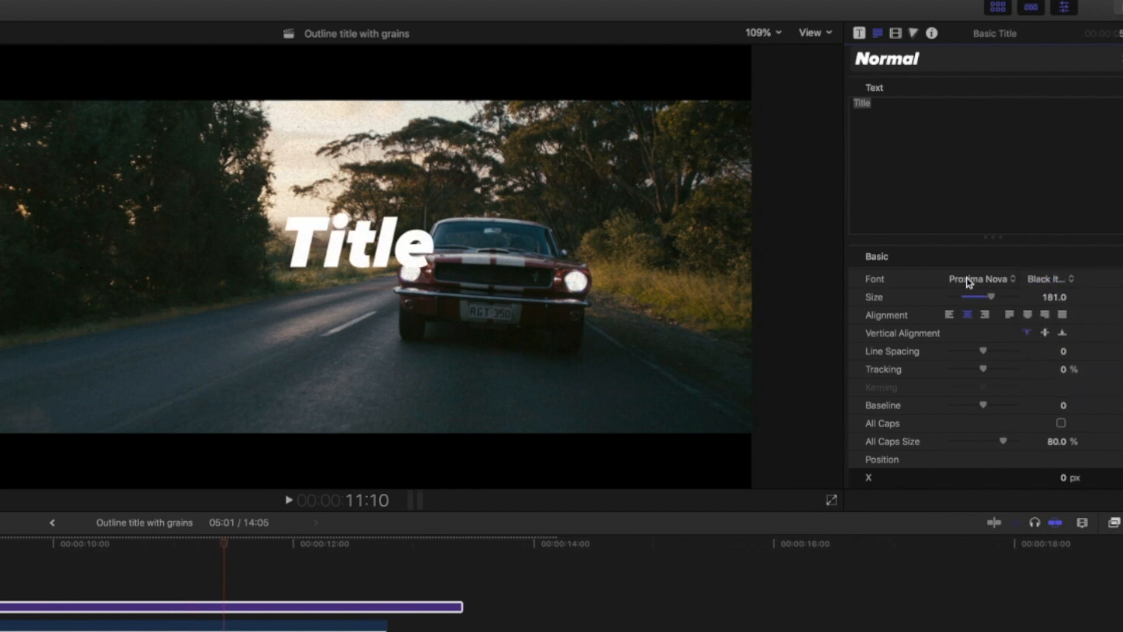
- Change the title text to CINEMATIC and centre it in the frame
click(118, 571)
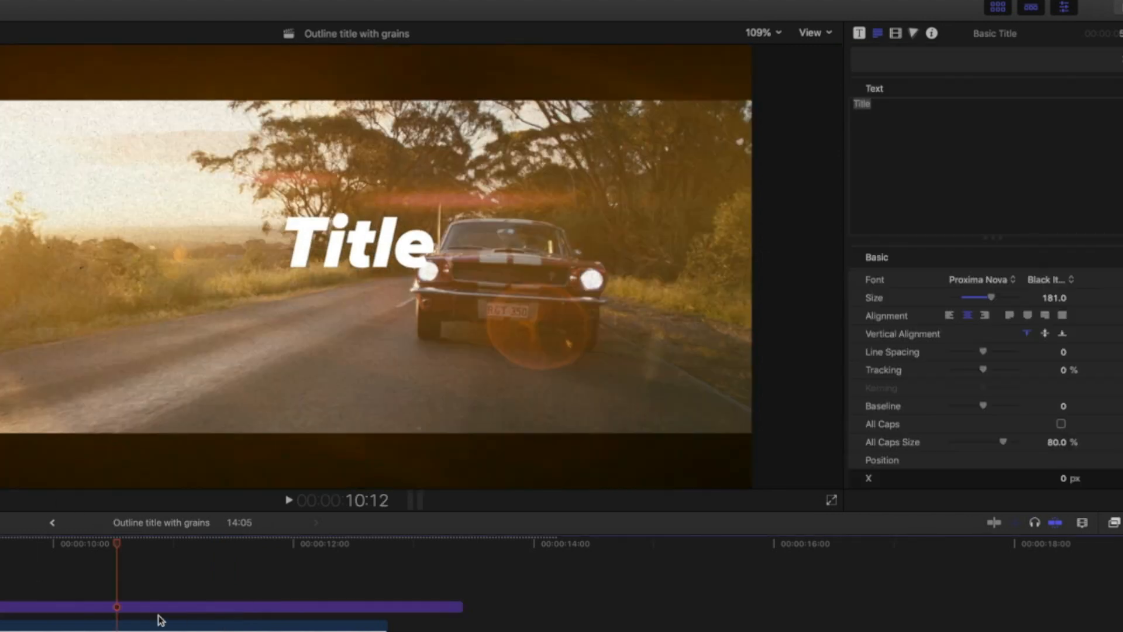
click(157, 618)
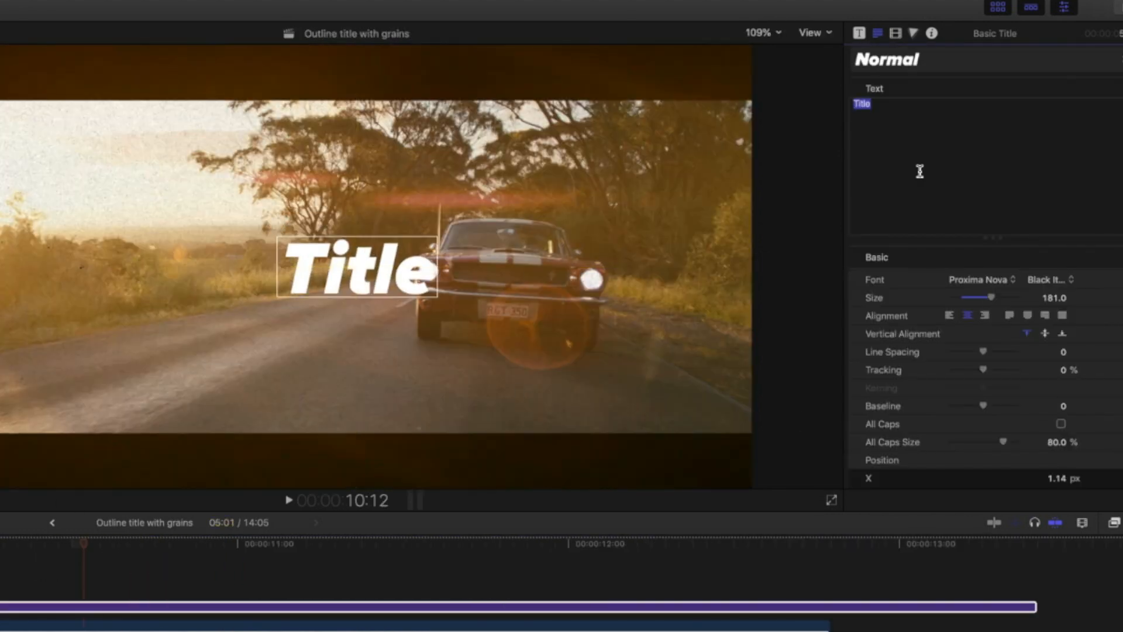
text(CINEMATIC)
drag(359, 283, 357, 284)
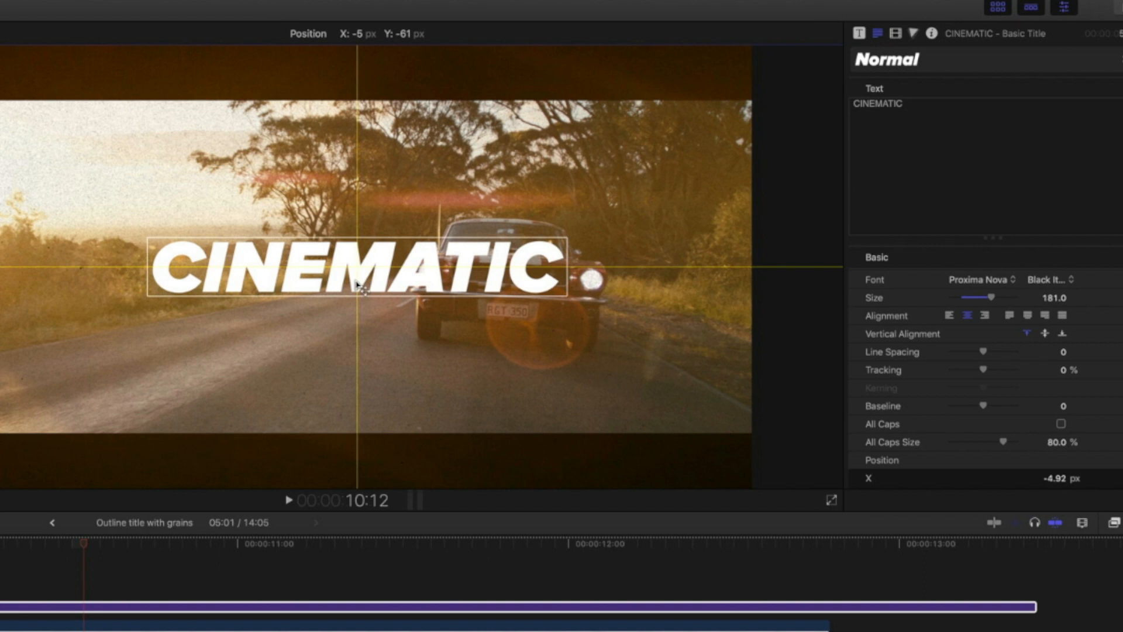
- Change the title text to NEED FOR SPEED at size 124 and centre it in the frame
drag(909, 104, 771, 96)
text(NEED FPR)
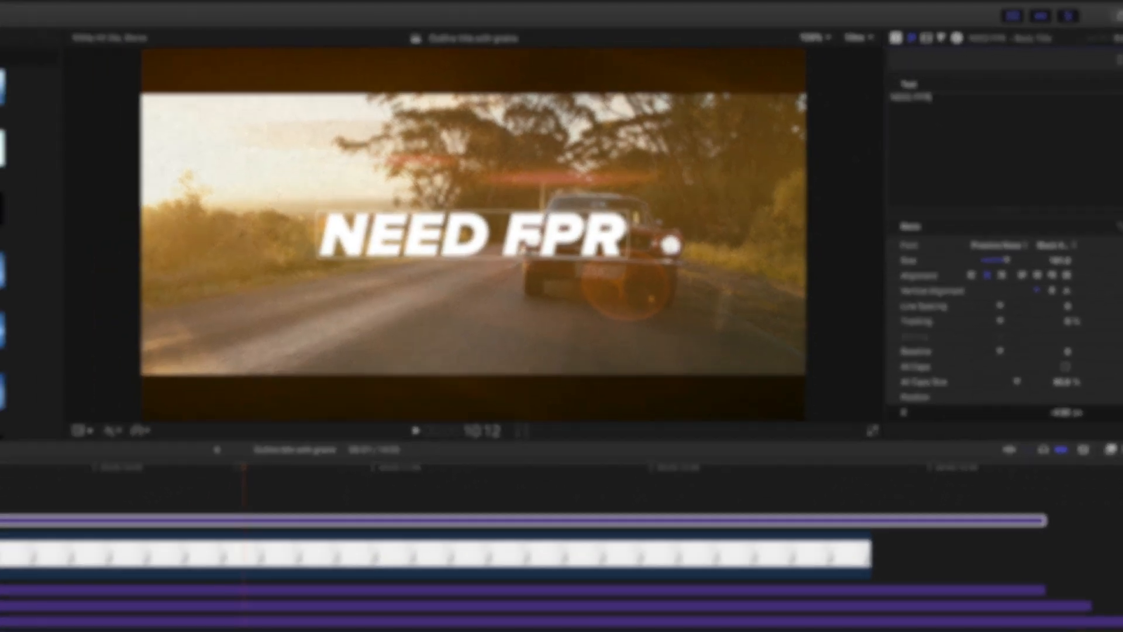
key(BackSpace)
key(BackSpace)
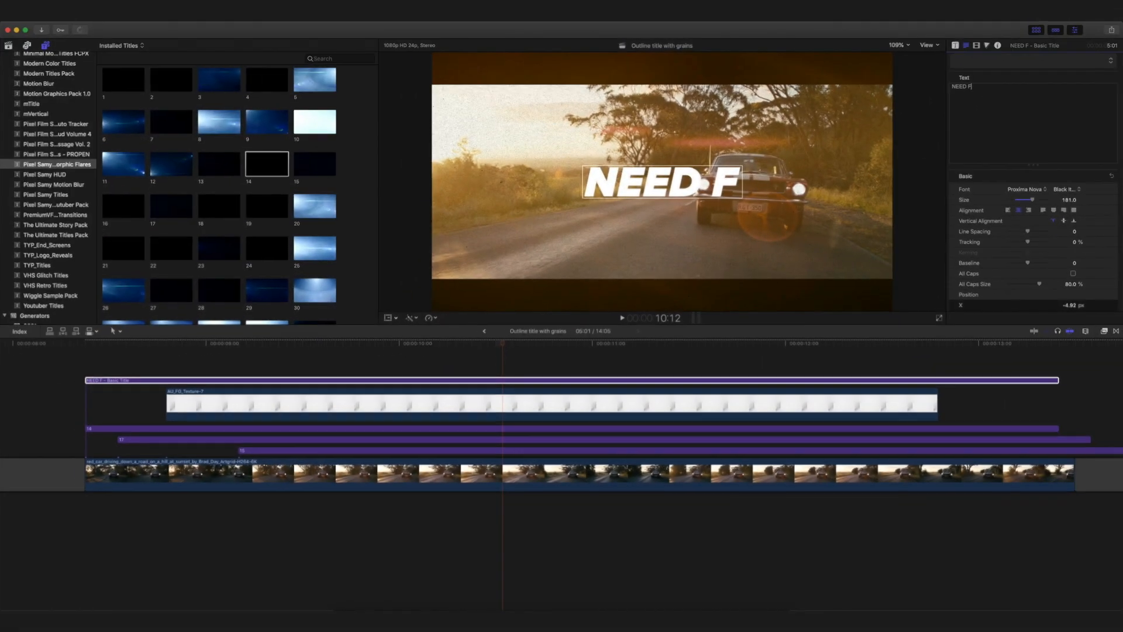
text(OR SPEED)
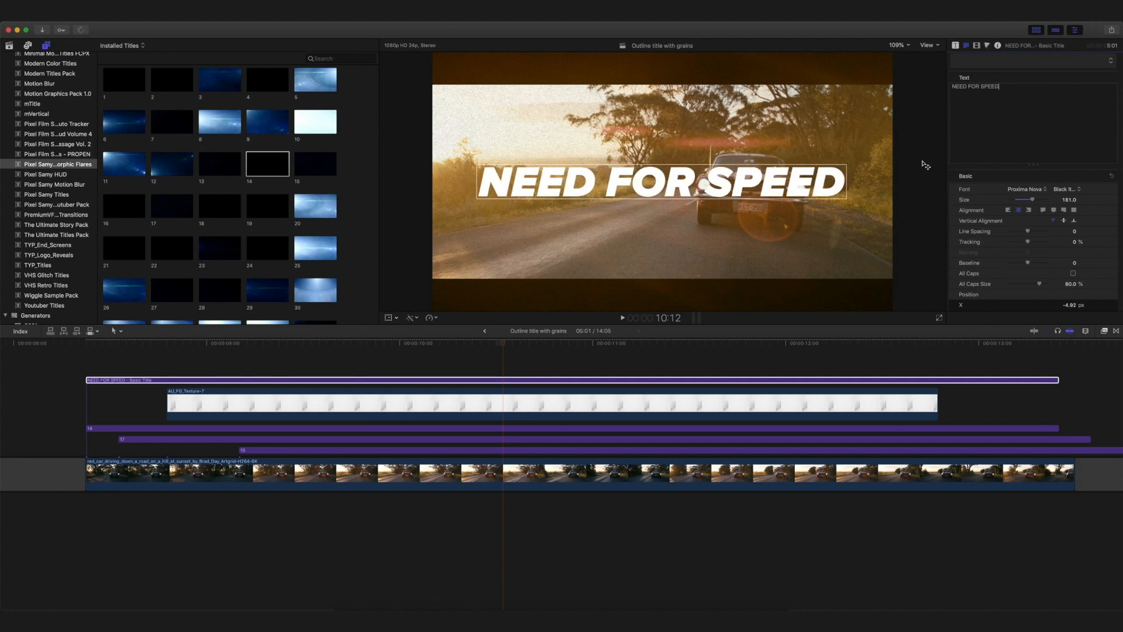
click(1024, 202)
drag(674, 193, 677, 188)
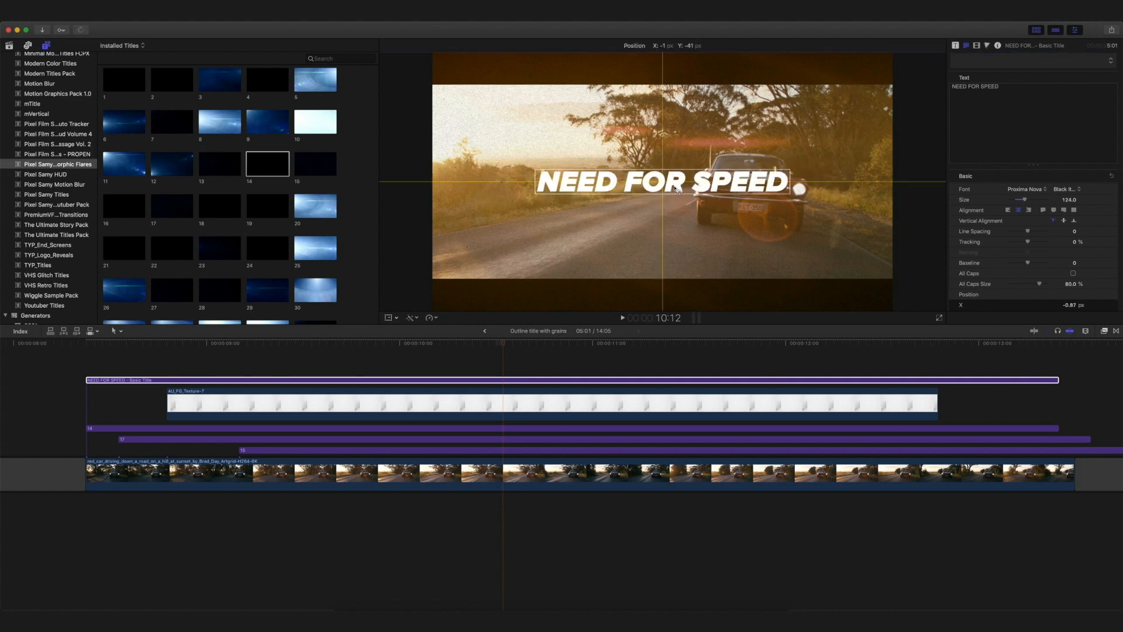
- Move the title layer beneath the flares, directly above the car clip, and preview the frame at 10:03
drag(487, 376, 497, 451)
click(496, 361)
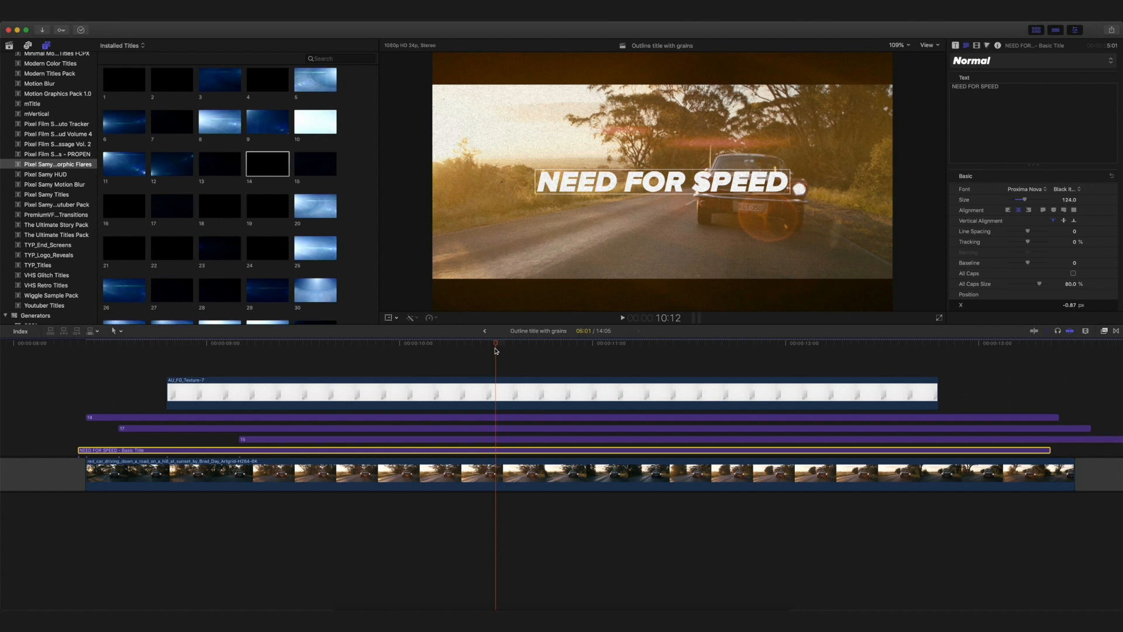
drag(494, 348, 427, 346)
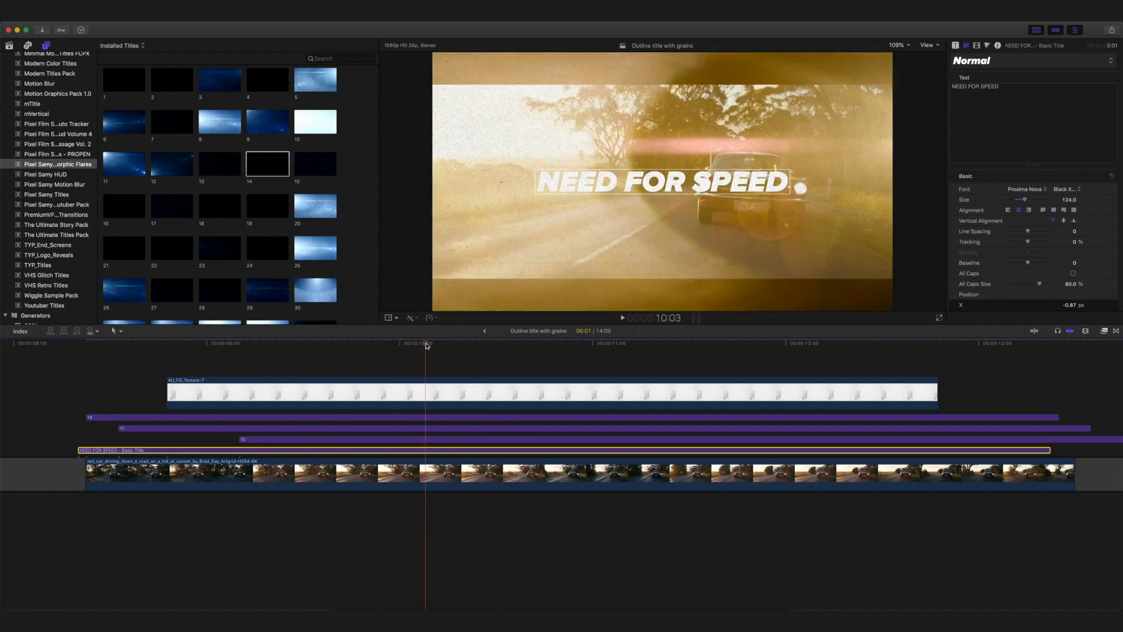
- Turn off the title's Face fill and enable its Outline with a width of 3
click(976, 45)
click(965, 46)
scroll(1015, 231, down, 6)
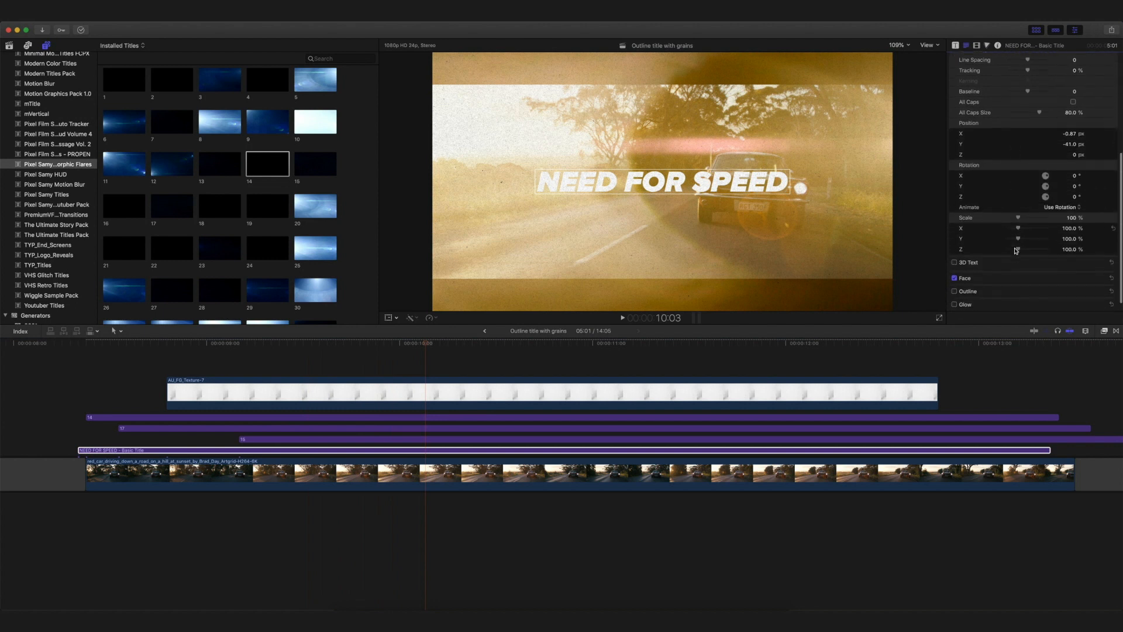
scroll(1016, 250, down, 1)
click(955, 279)
click(955, 267)
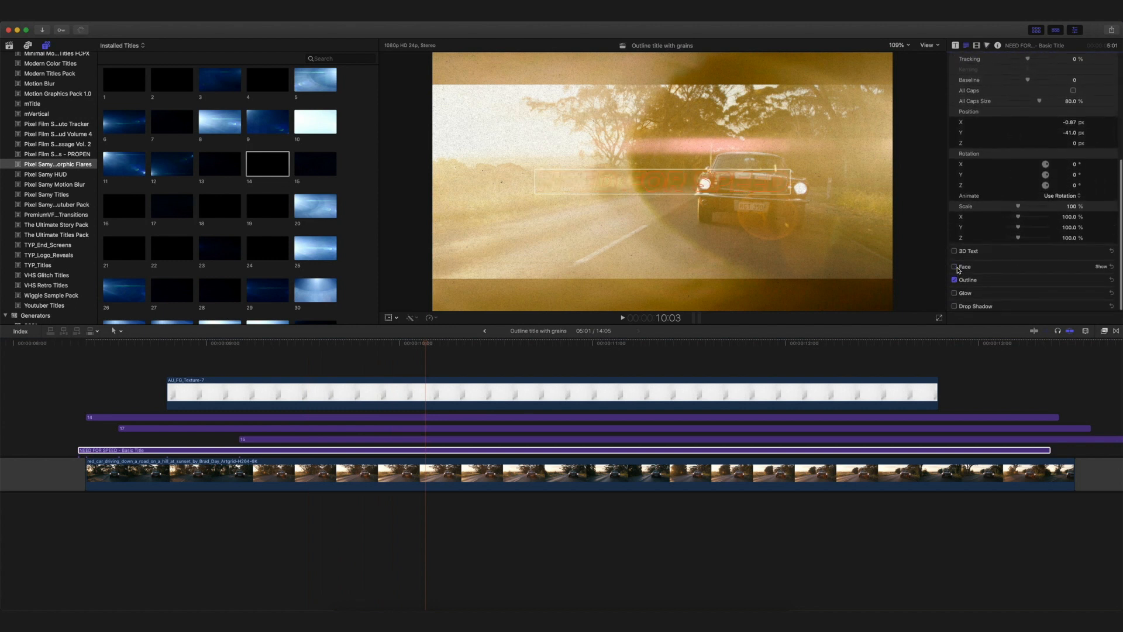
click(1100, 280)
scroll(1041, 275, down, 3)
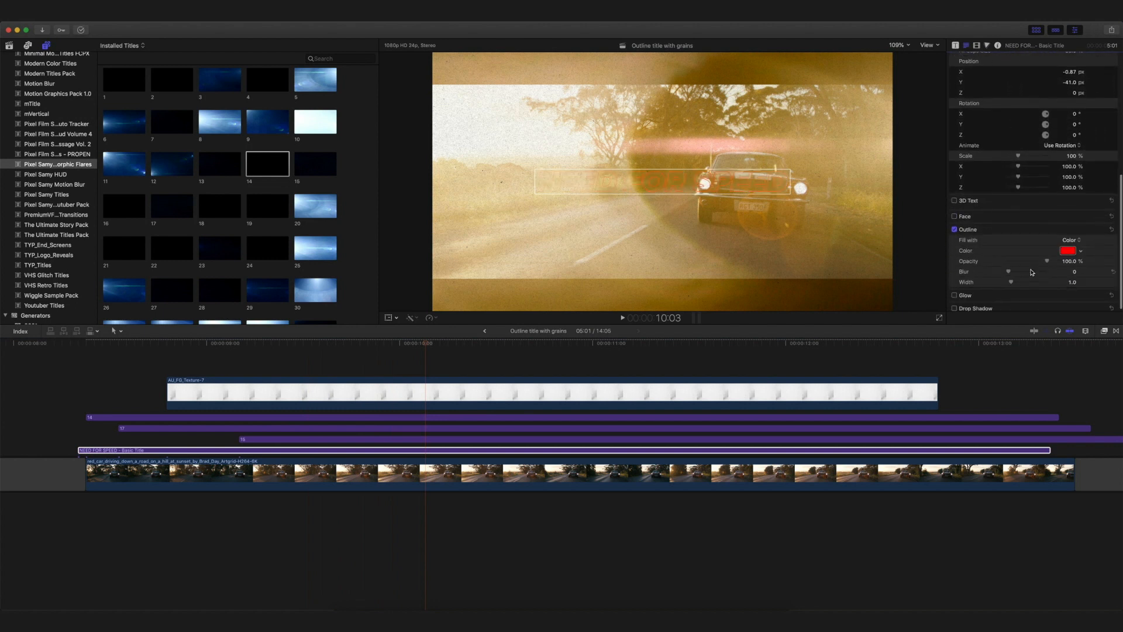
drag(1013, 283, 1017, 283)
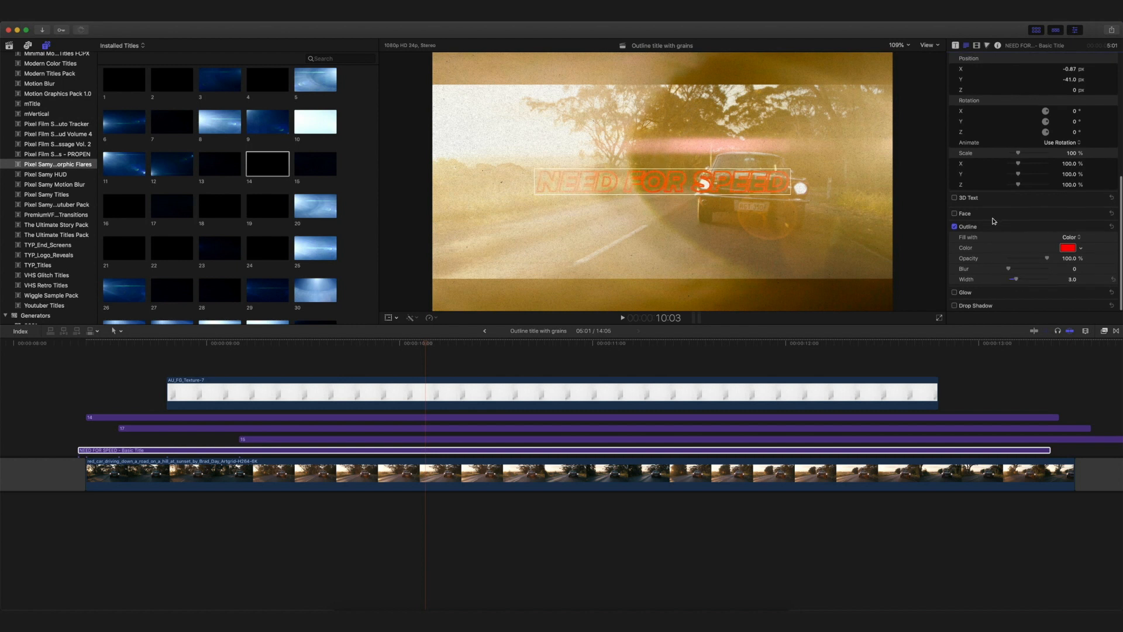
- Set the title's line spacing to 15 and tracking to 7.23%, and colour its outline white
scroll(995, 221, up, 5)
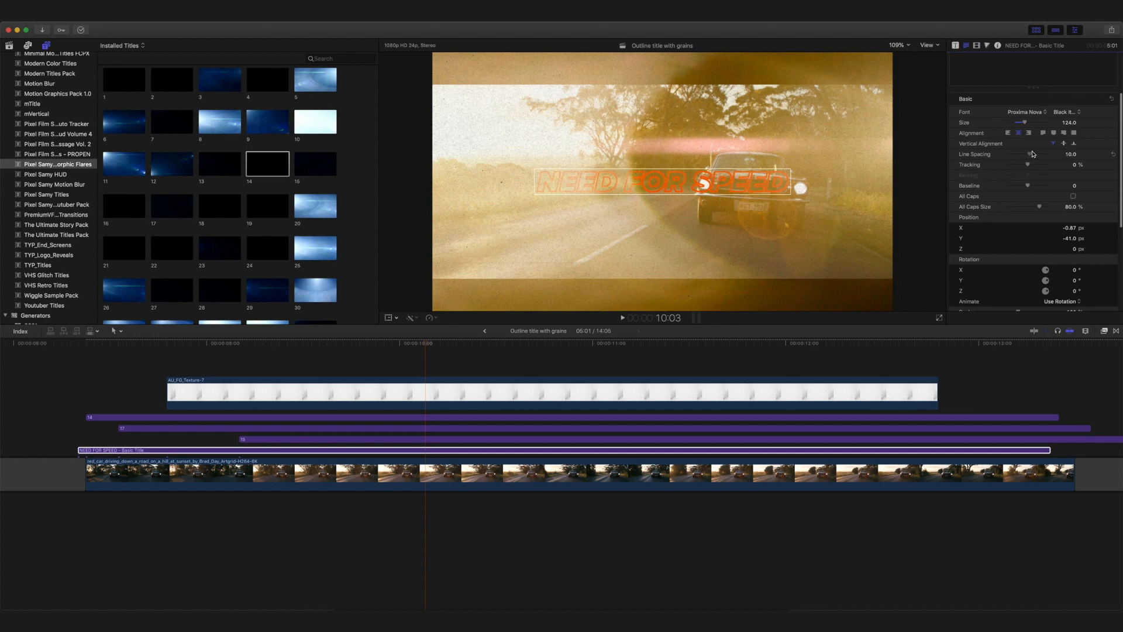
drag(1027, 165, 1028, 165)
scroll(1003, 223, down, 2)
scroll(1004, 223, down, 4)
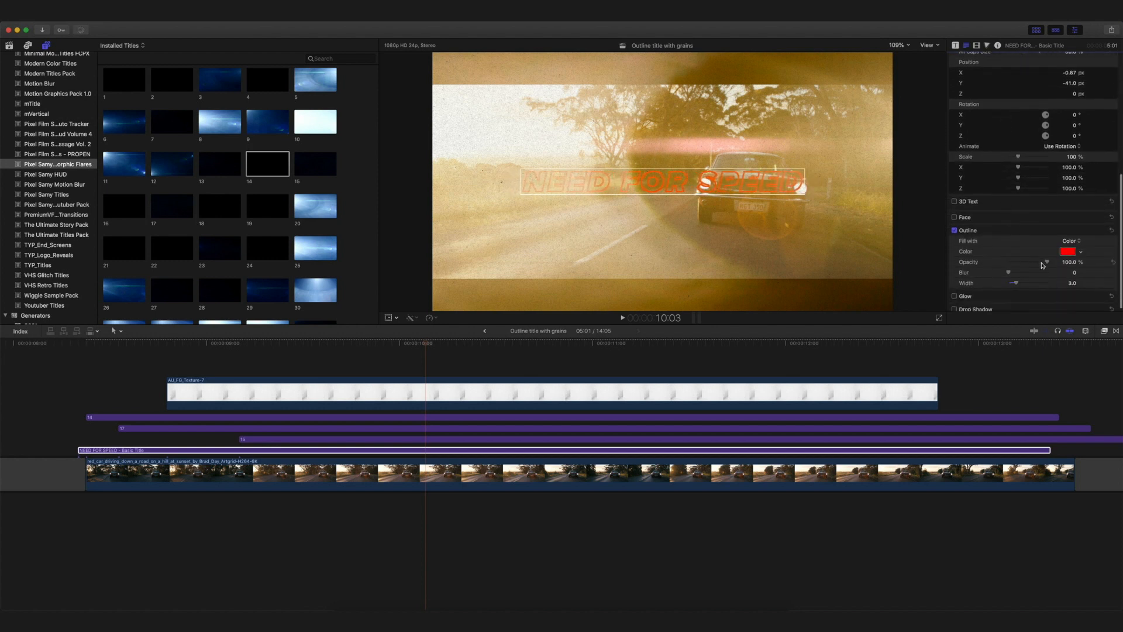
click(1061, 255)
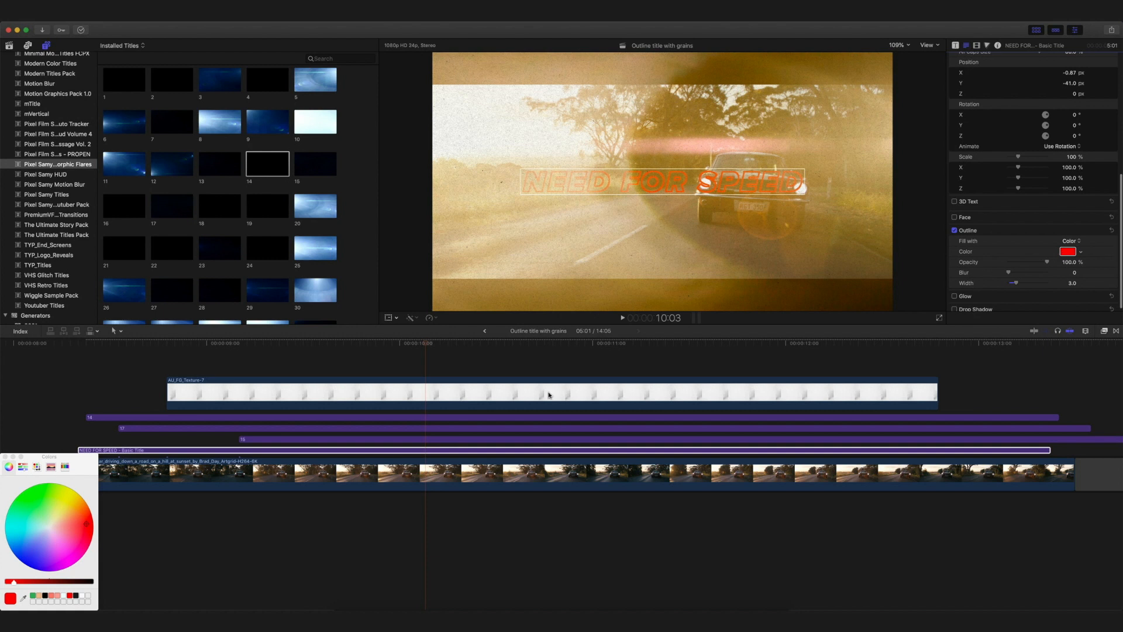
click(82, 596)
click(5, 456)
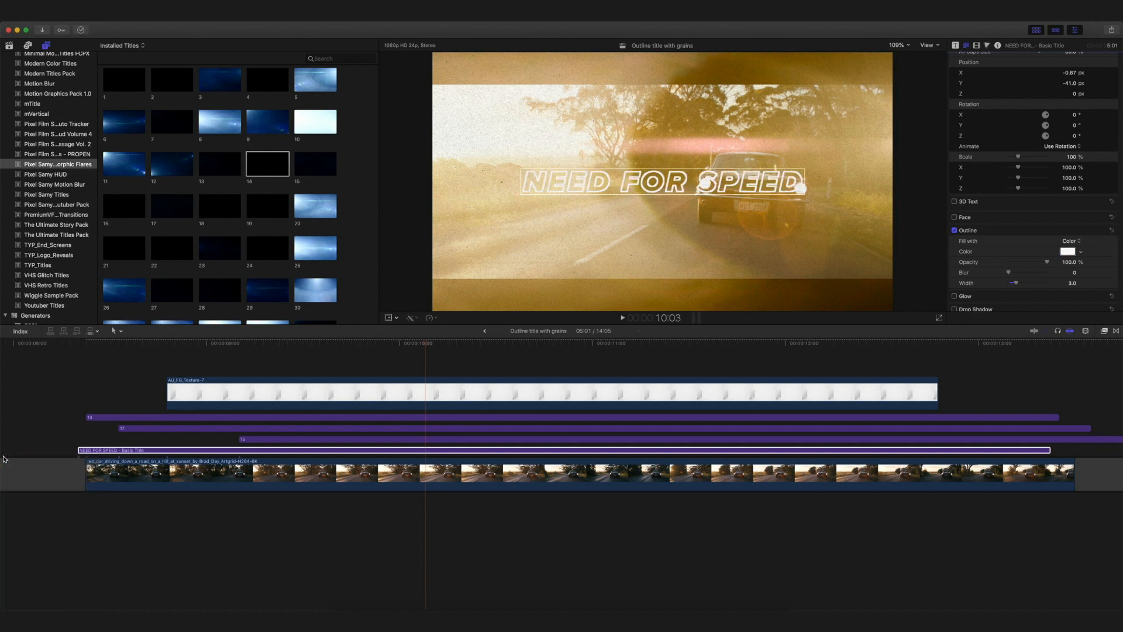
- Go to the frame at 9:06, enable Glow on the NEED FOR SPEED title and show its glow settings
click(182, 369)
drag(180, 347, 256, 350)
click(280, 451)
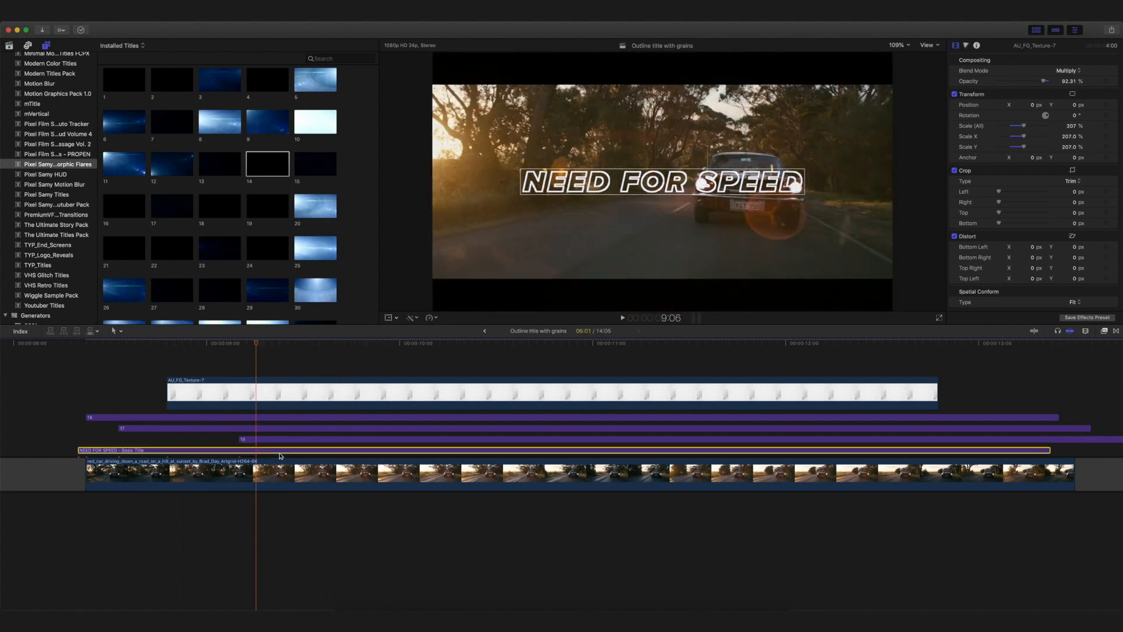
scroll(1023, 234, down, 10)
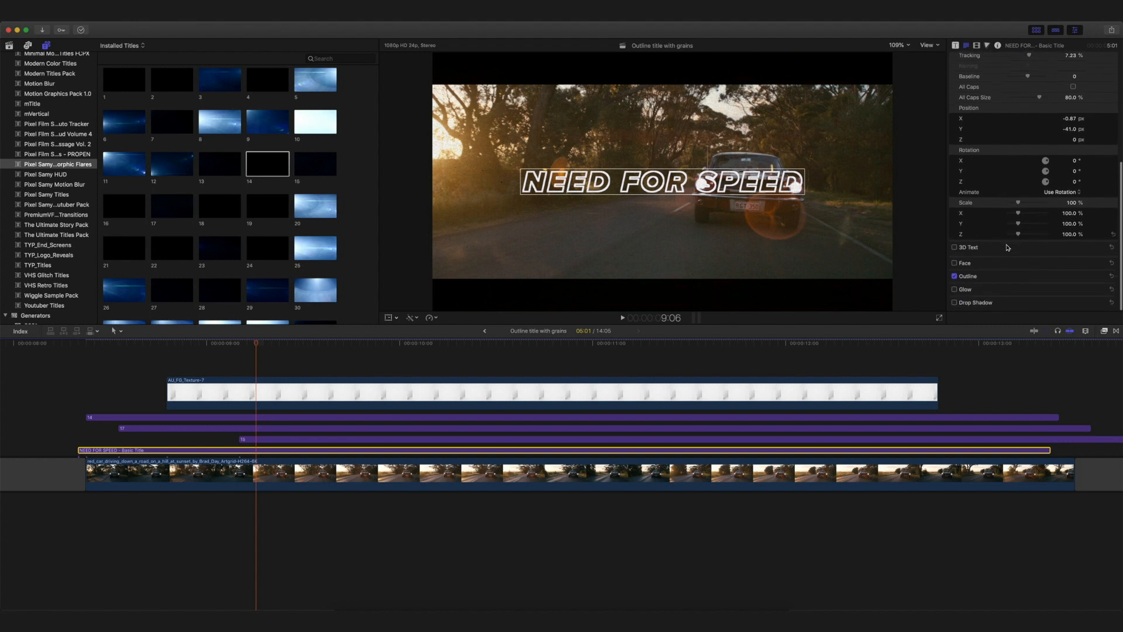
click(955, 292)
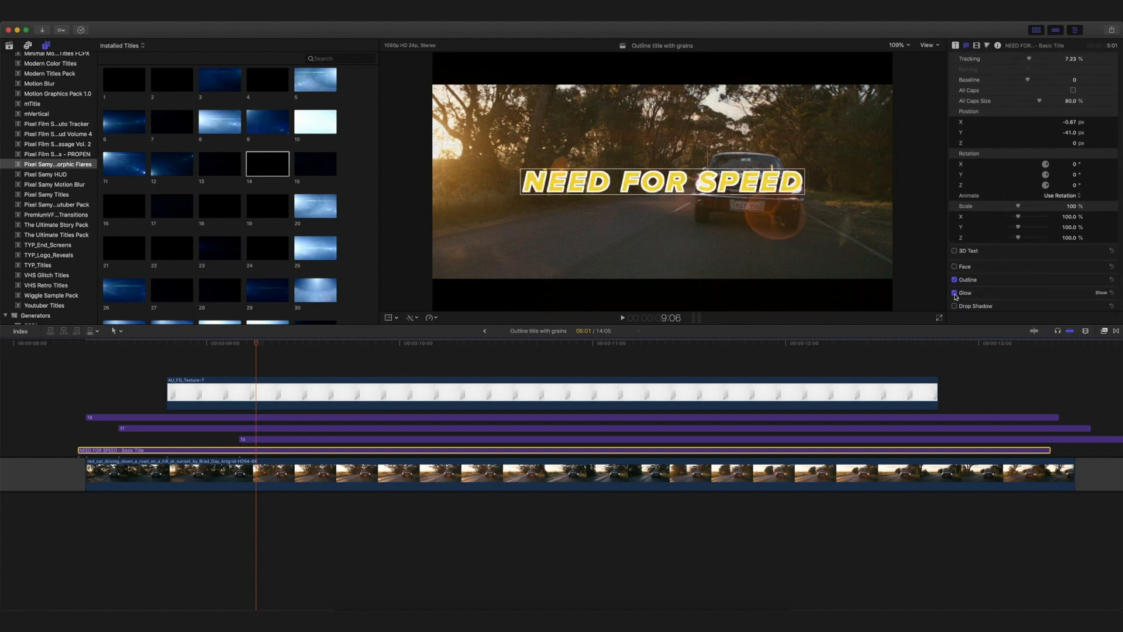
click(988, 297)
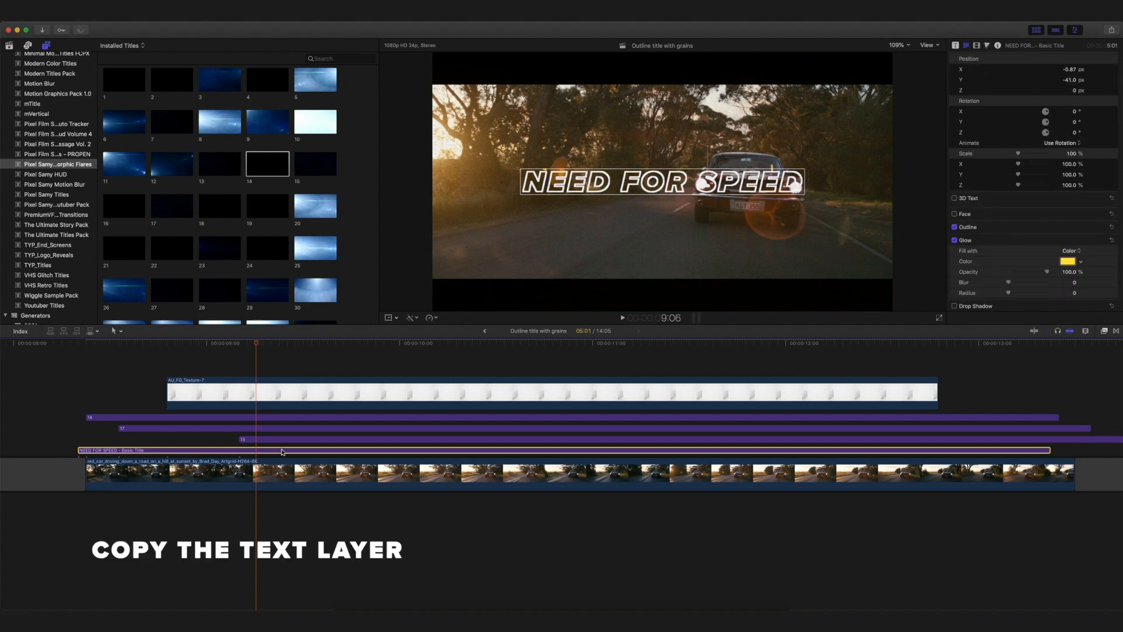
- Duplicate the NEED FOR SPEED title layer and apply the Gaussian blur effect to the lower copy
alt+drag(280, 452, 284, 450)
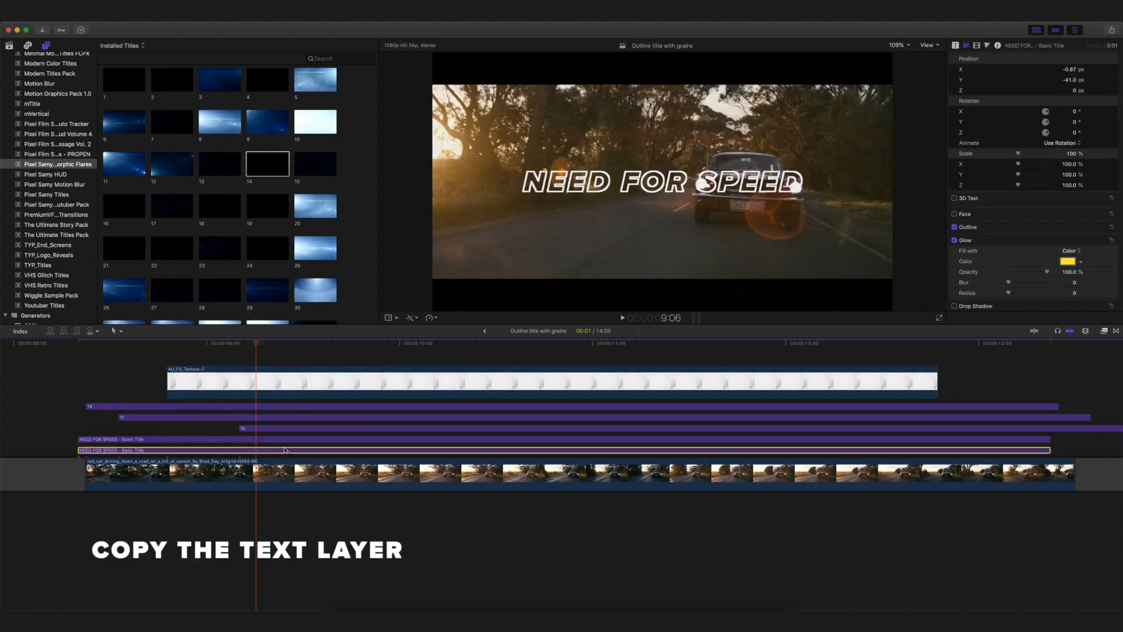
click(1103, 331)
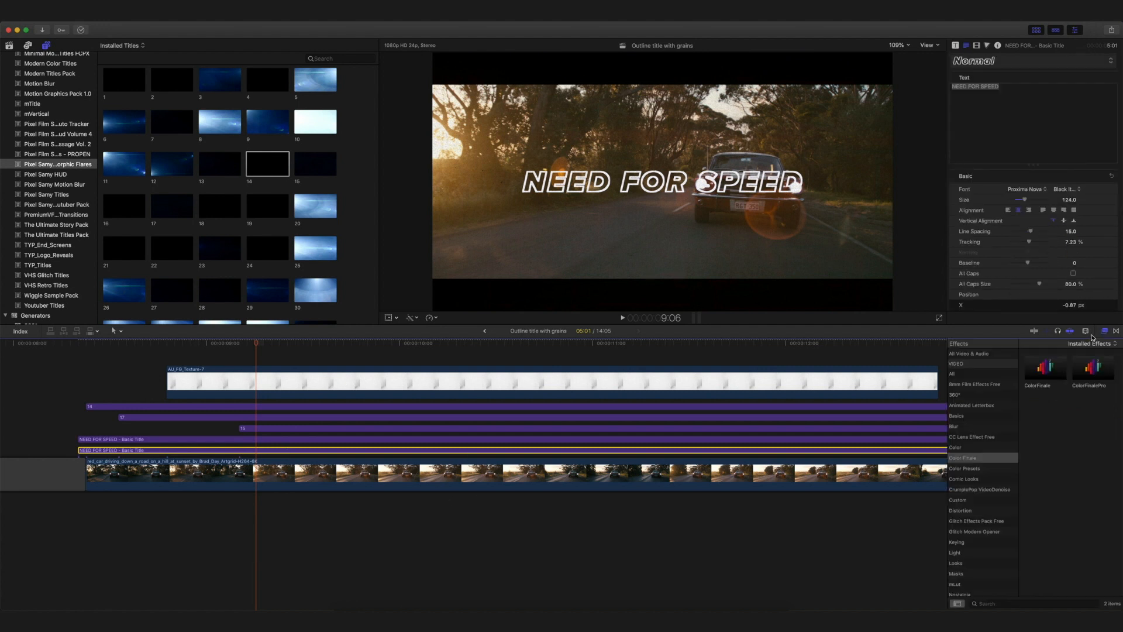
click(974, 374)
click(991, 603)
text(GA)
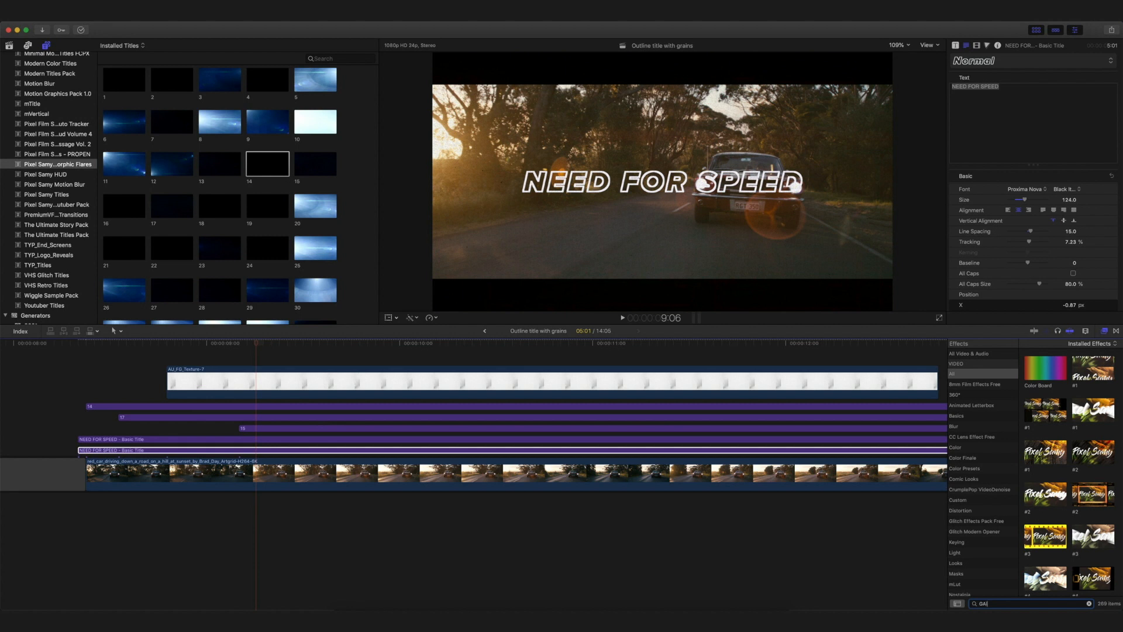
text(US)
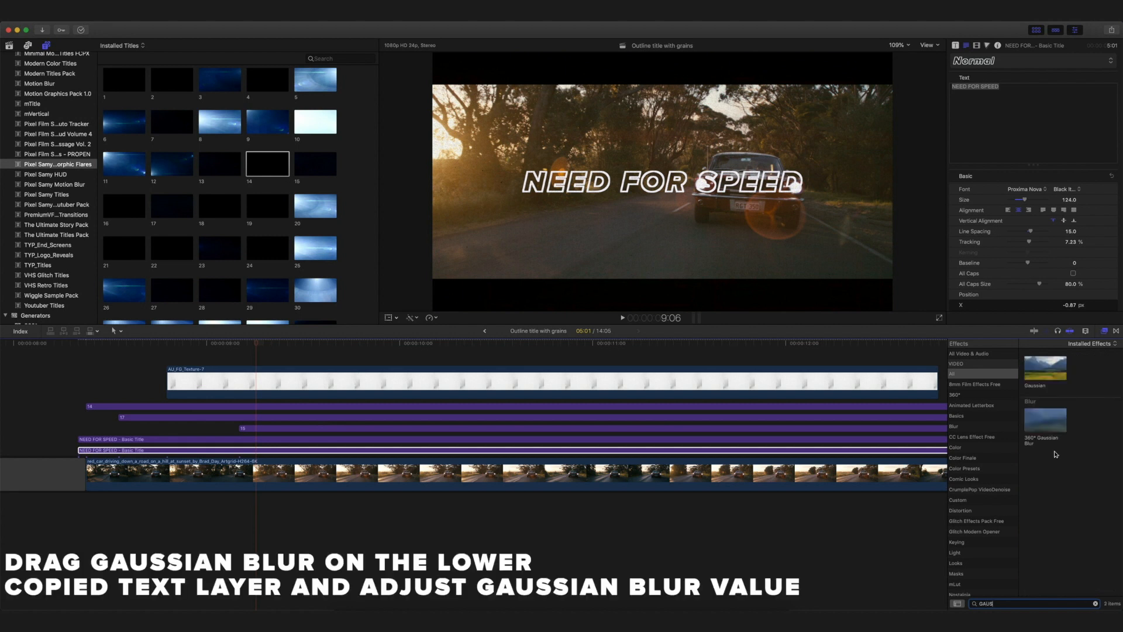
drag(1045, 367, 717, 450)
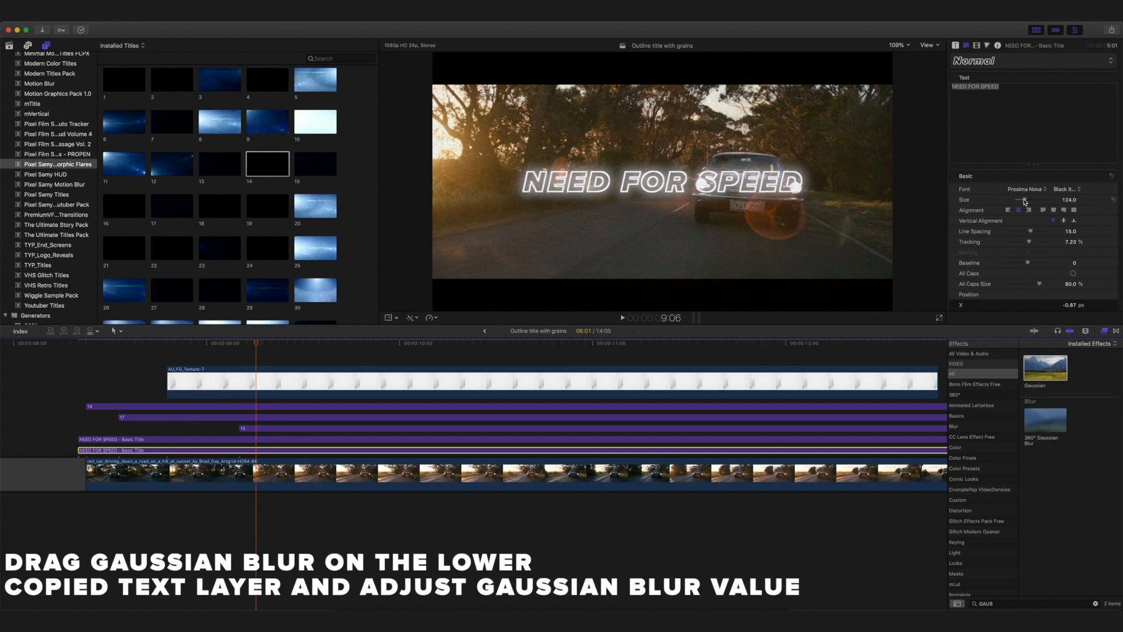
- Set the Gaussian blur amount on the lower title copy to about 29
scroll(1024, 204, down, 3)
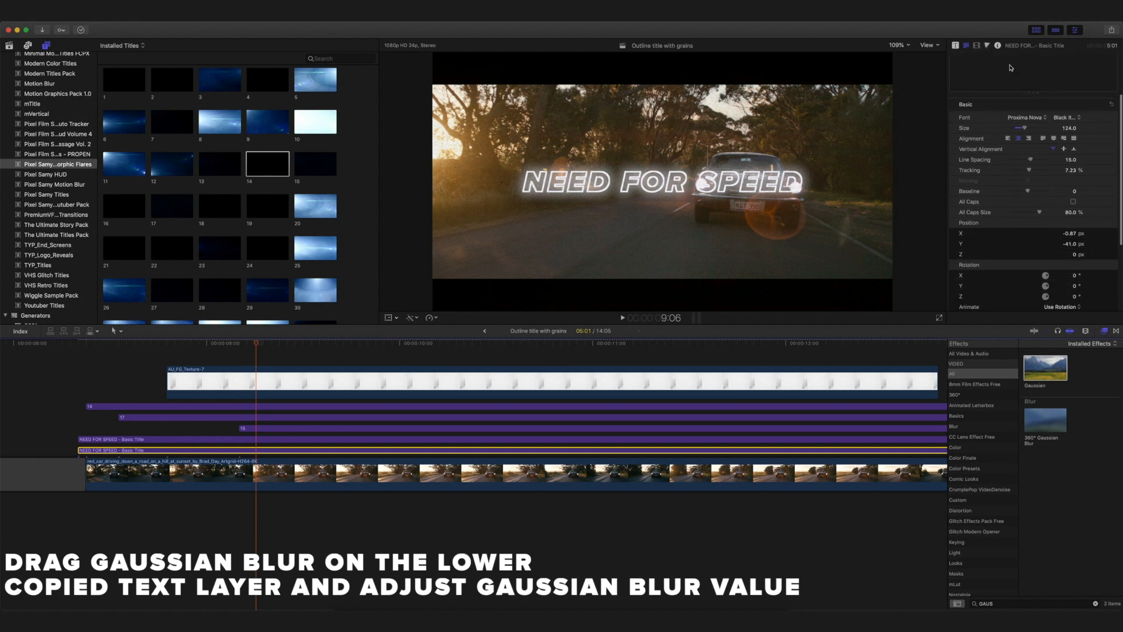
click(976, 45)
drag(1018, 83, 1015, 85)
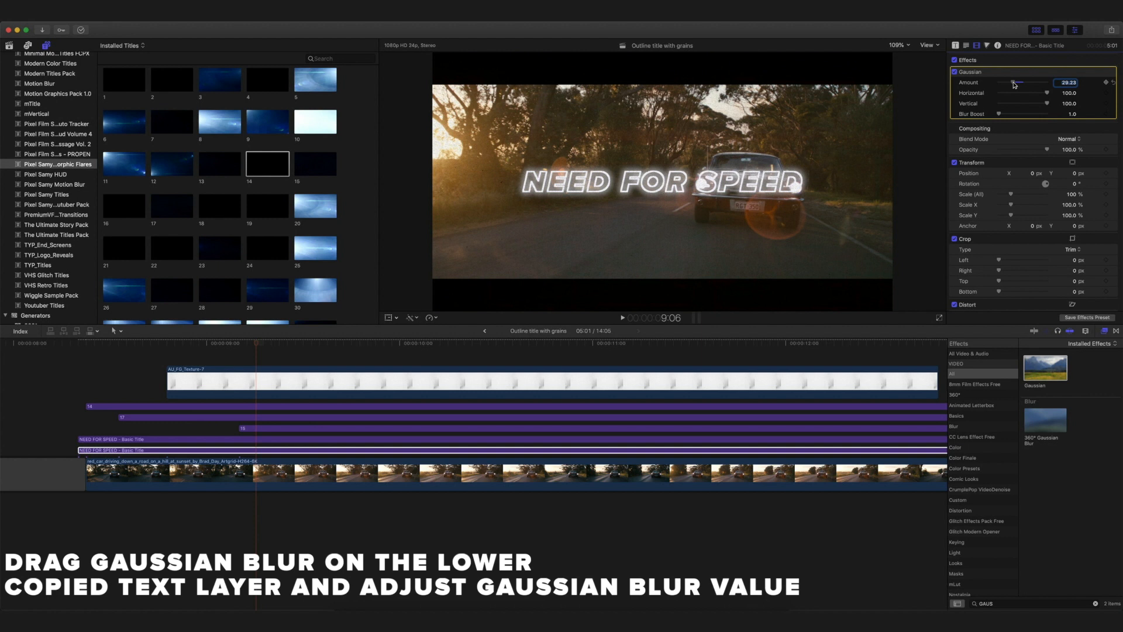
- Close the effects browser and combine both NEED FOR SPEED title layers into one compound clip
click(1116, 330)
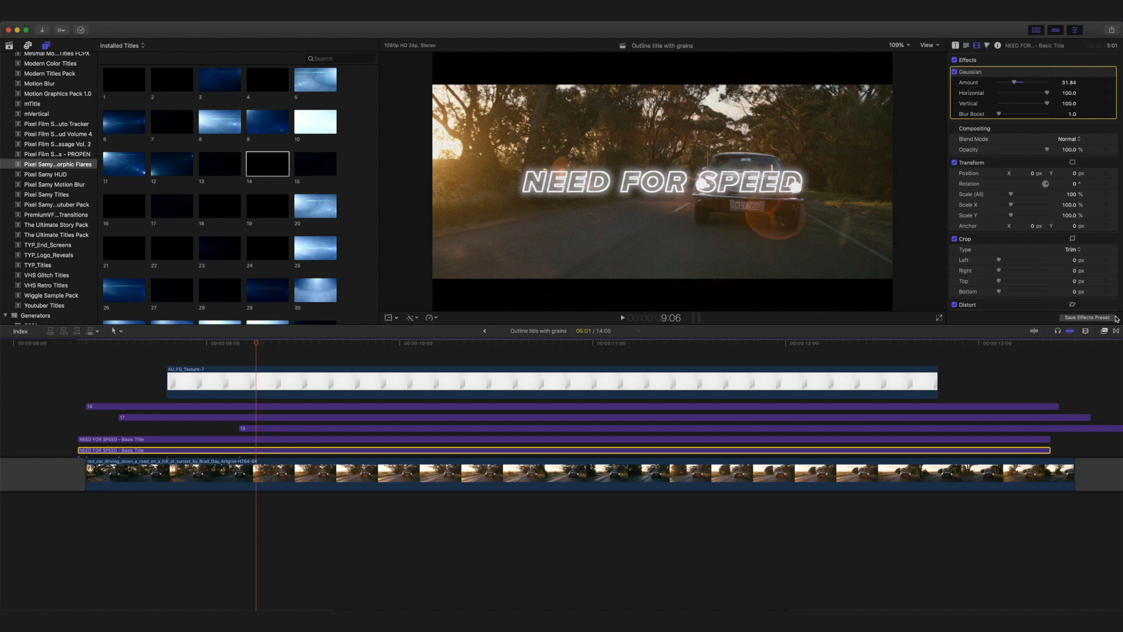
super+click(157, 439)
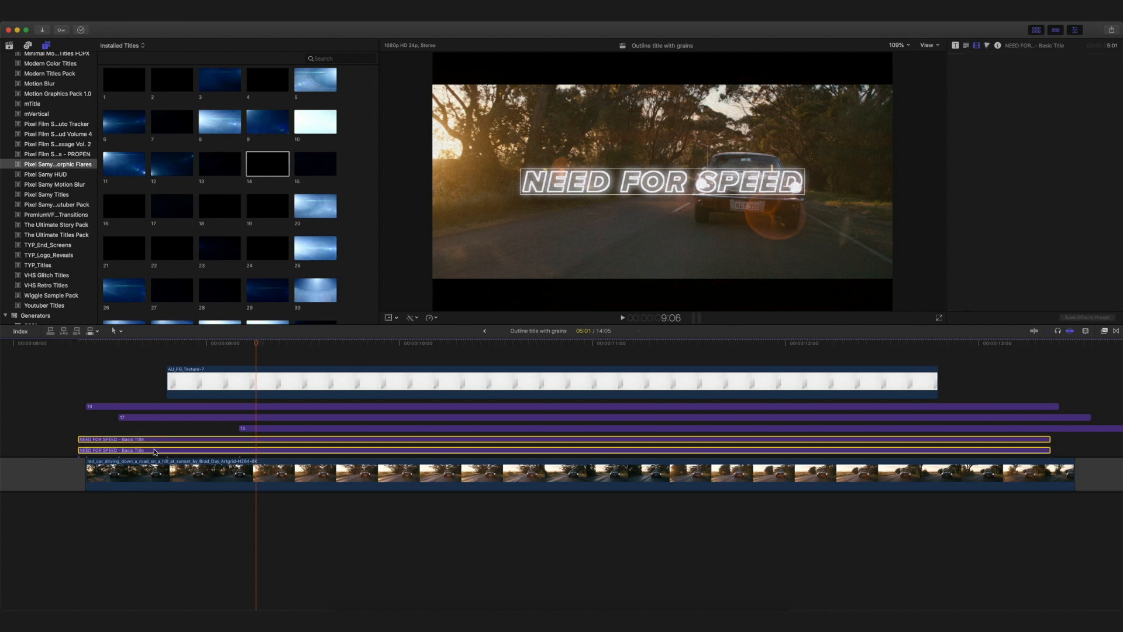
key(alt+g)
key(Return)
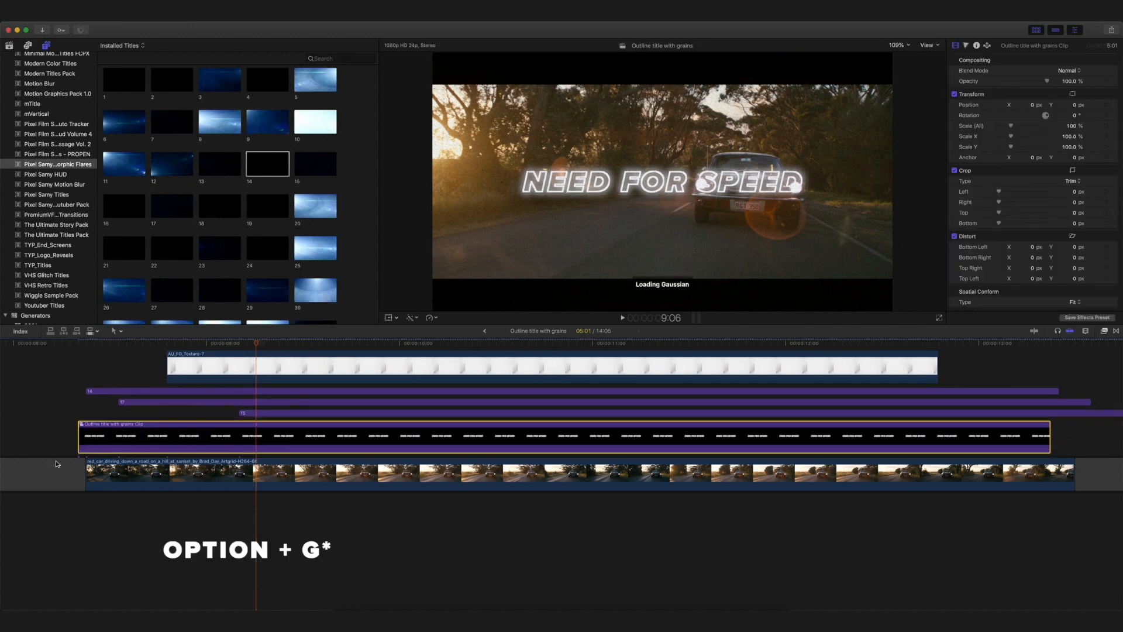
- Trim the start of the title compound clip to about 8:11 and play back its opening
drag(80, 436, 103, 435)
click(107, 354)
key(space)
key(space)
click(102, 372)
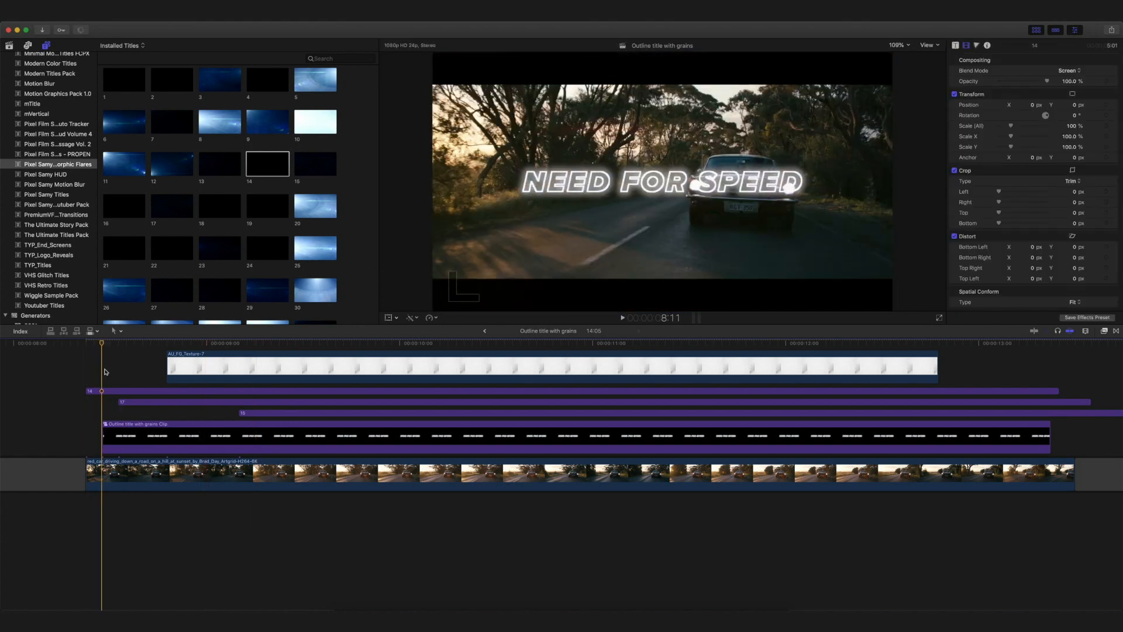
- Blade the beginning of the title compound clip into several very short consecutive pieces
key(b)
click(110, 432)
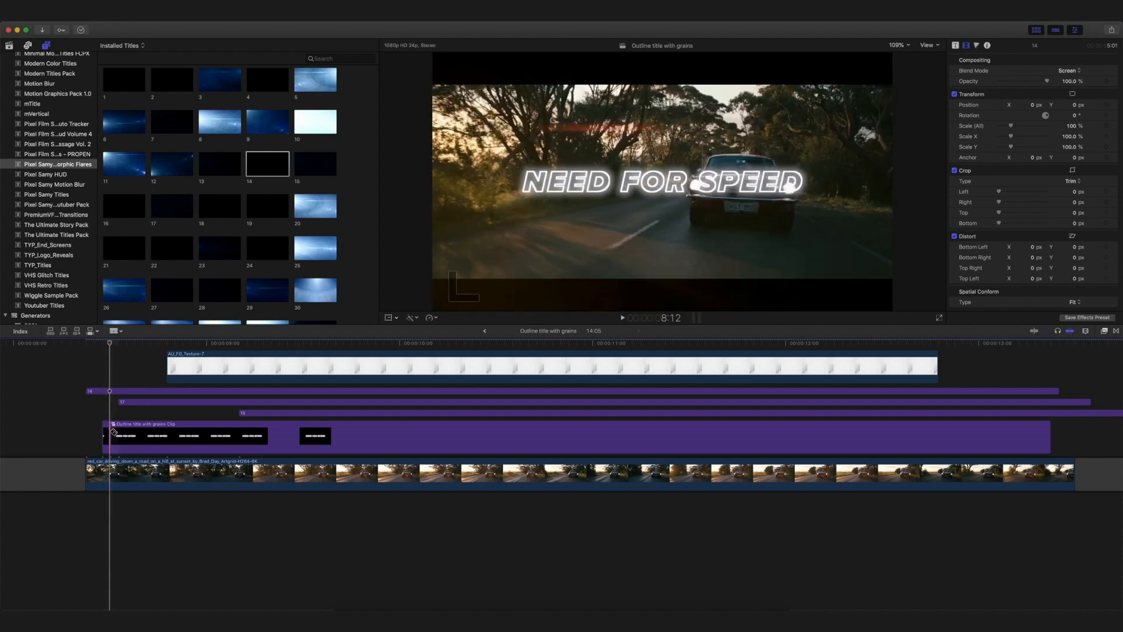
click(118, 432)
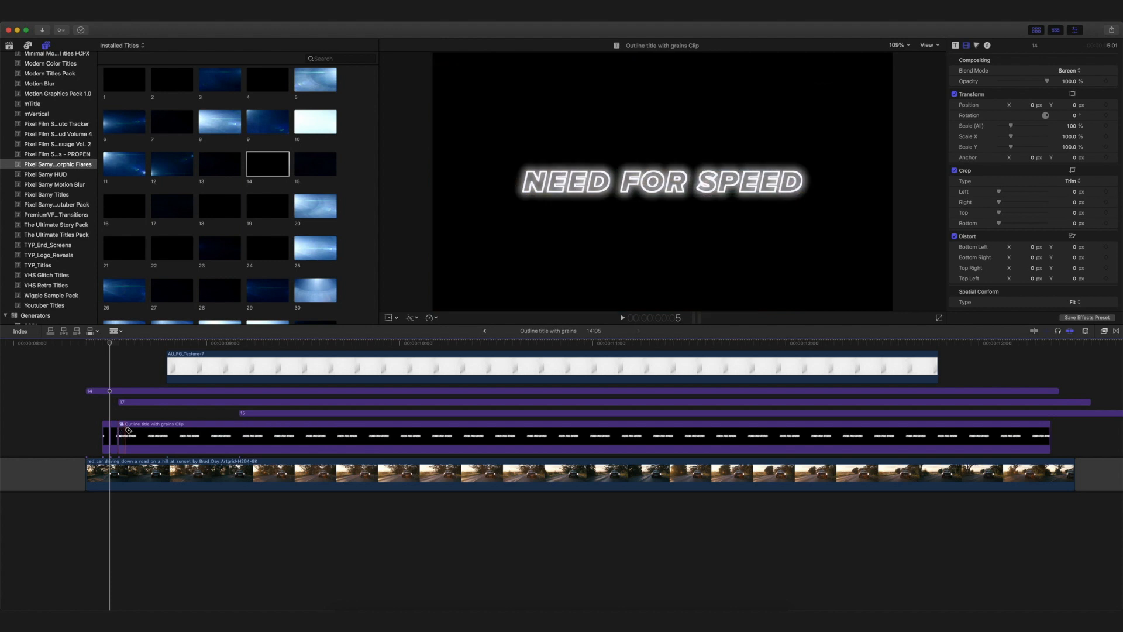
click(127, 431)
click(143, 432)
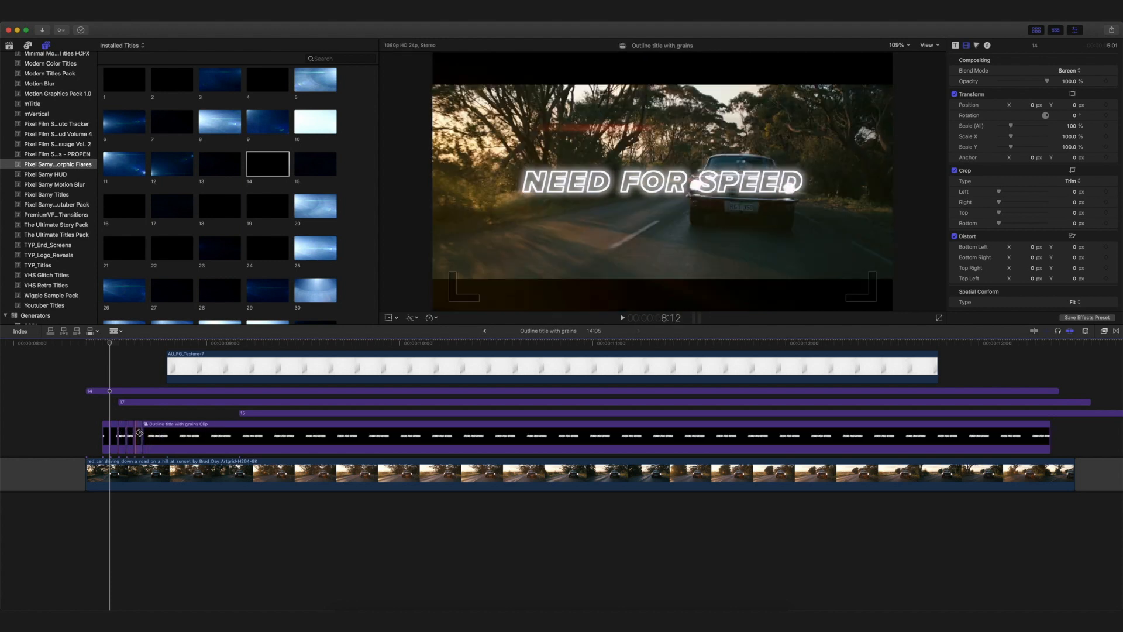
- Set the opacity of alternating short title pieces to 50% for a flicker
key(a)
click(115, 434)
click(118, 432)
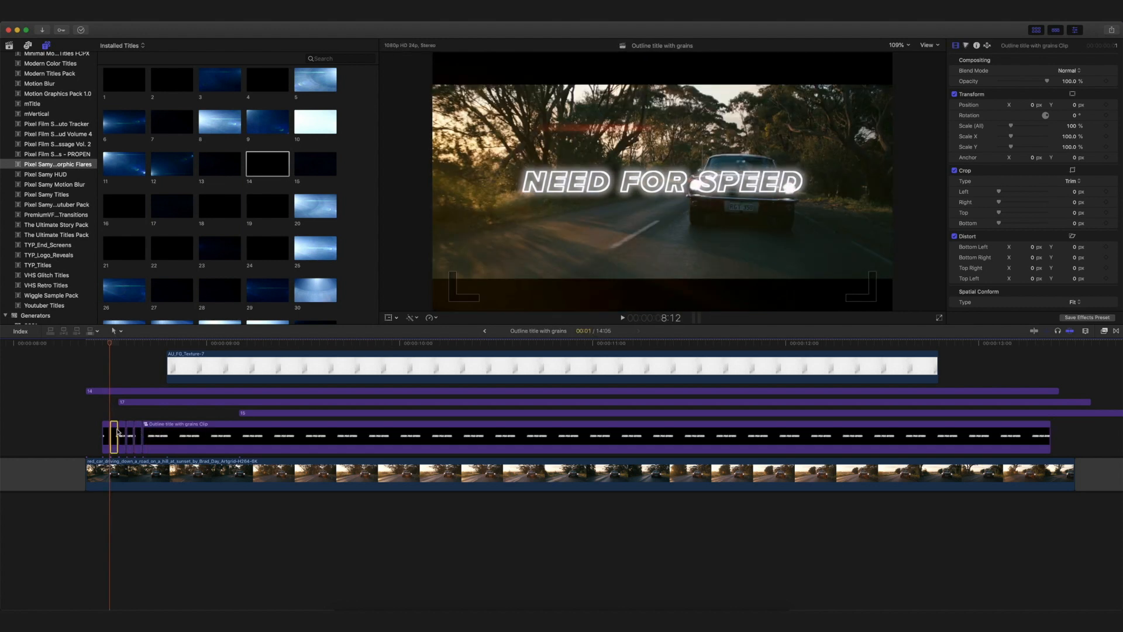
click(1069, 81)
key(Return)
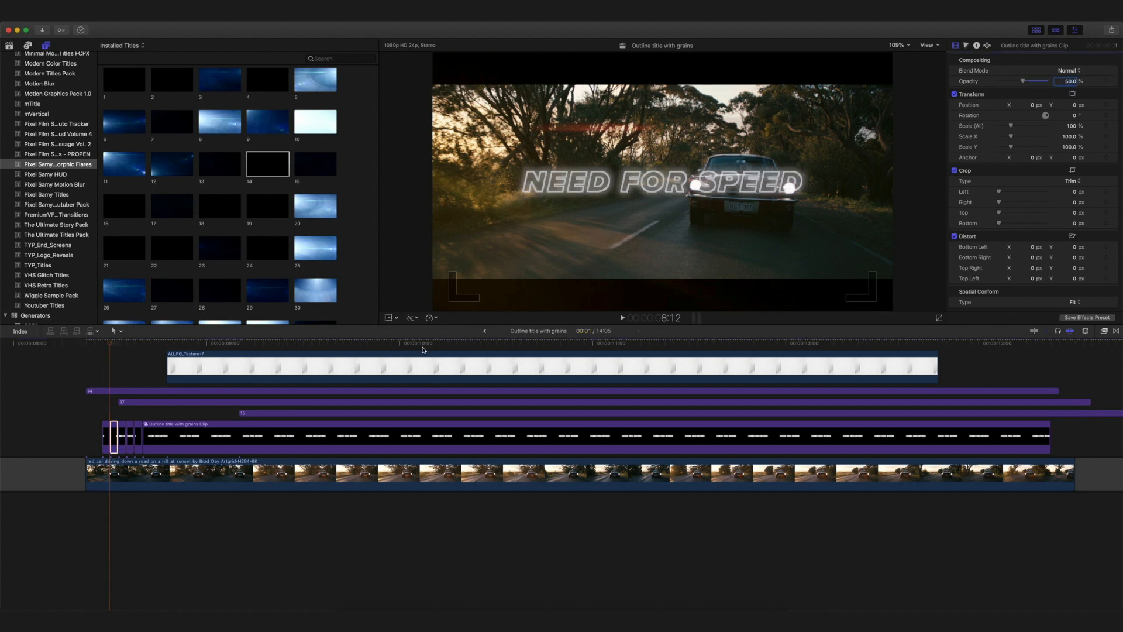
click(132, 436)
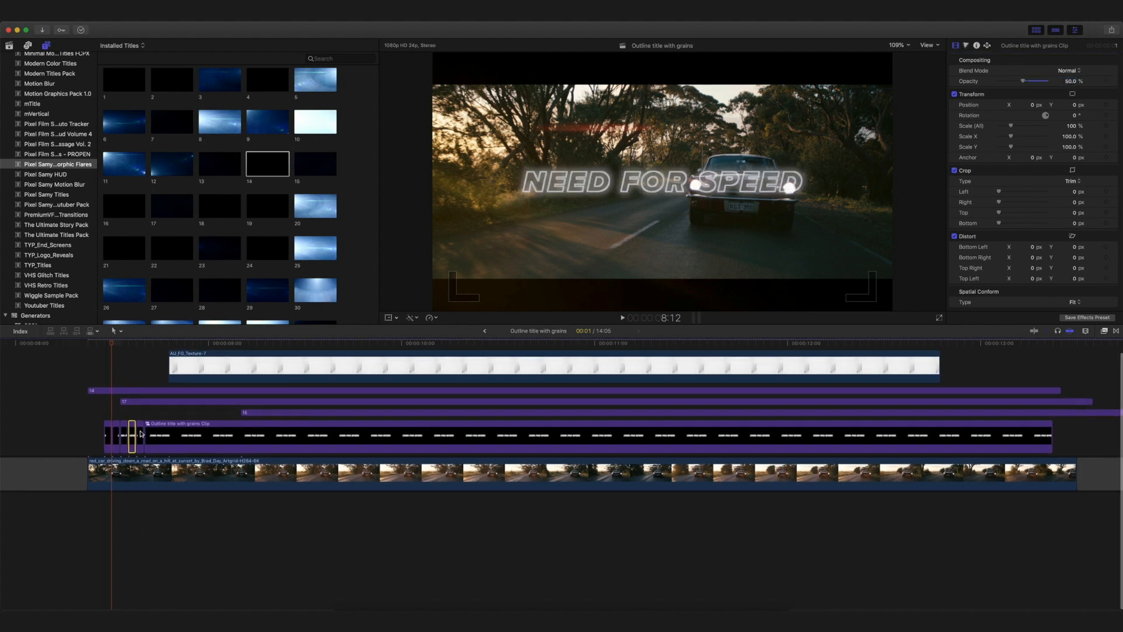
click(1075, 81)
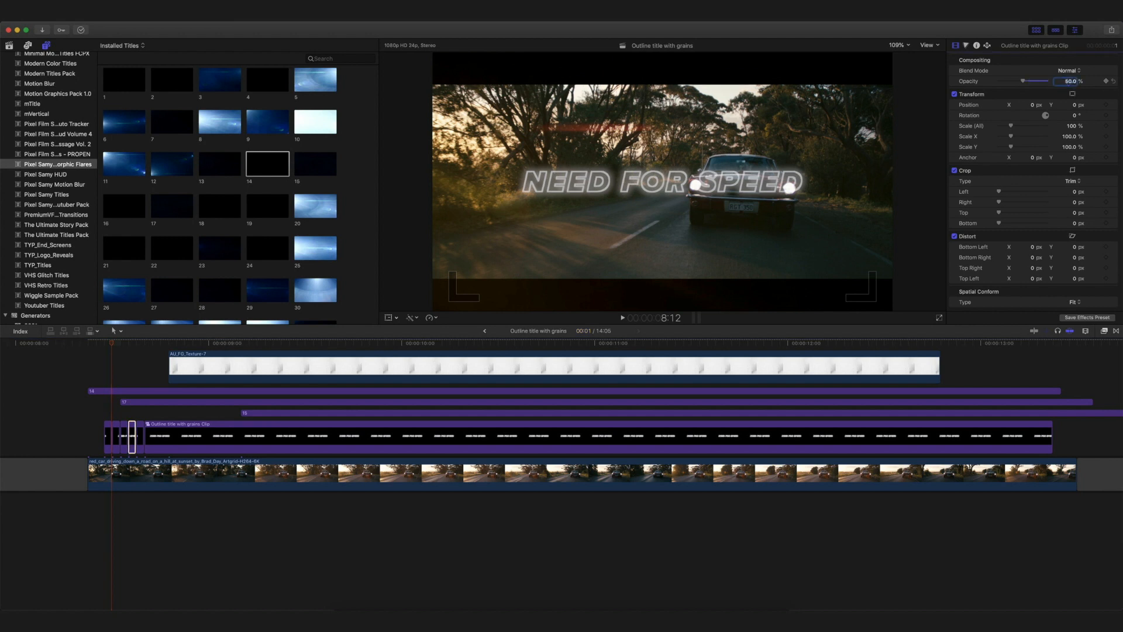
- Cut more short pieces after the existing ones and paste the 50% opacity attribute onto alternating new pieces
key(b)
click(154, 434)
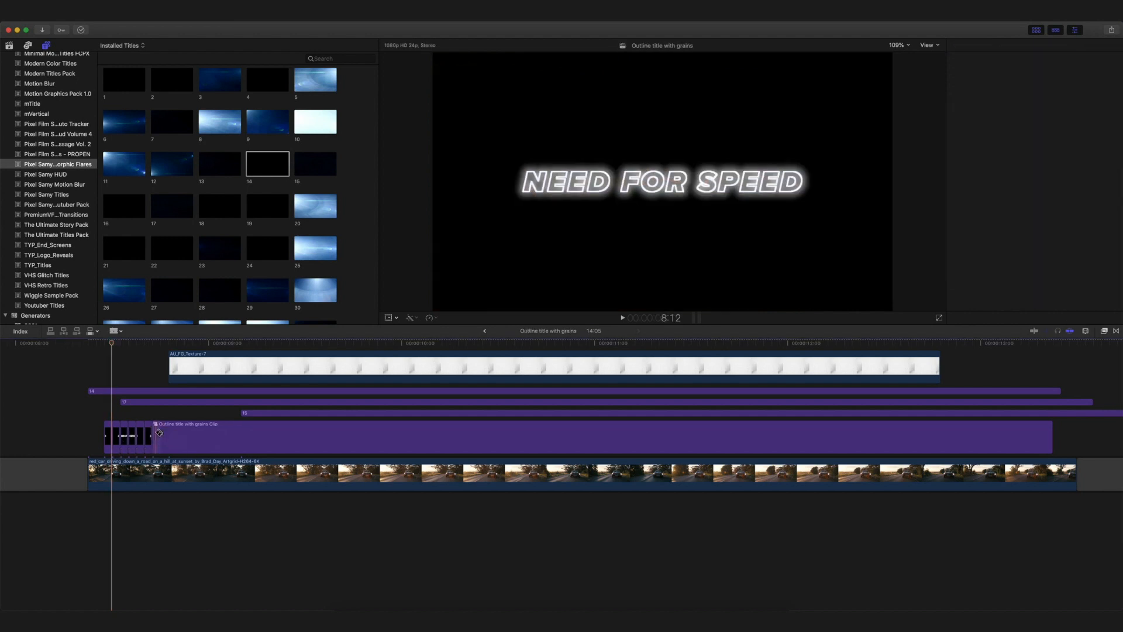
click(169, 433)
key(a)
click(133, 434)
key(super+c)
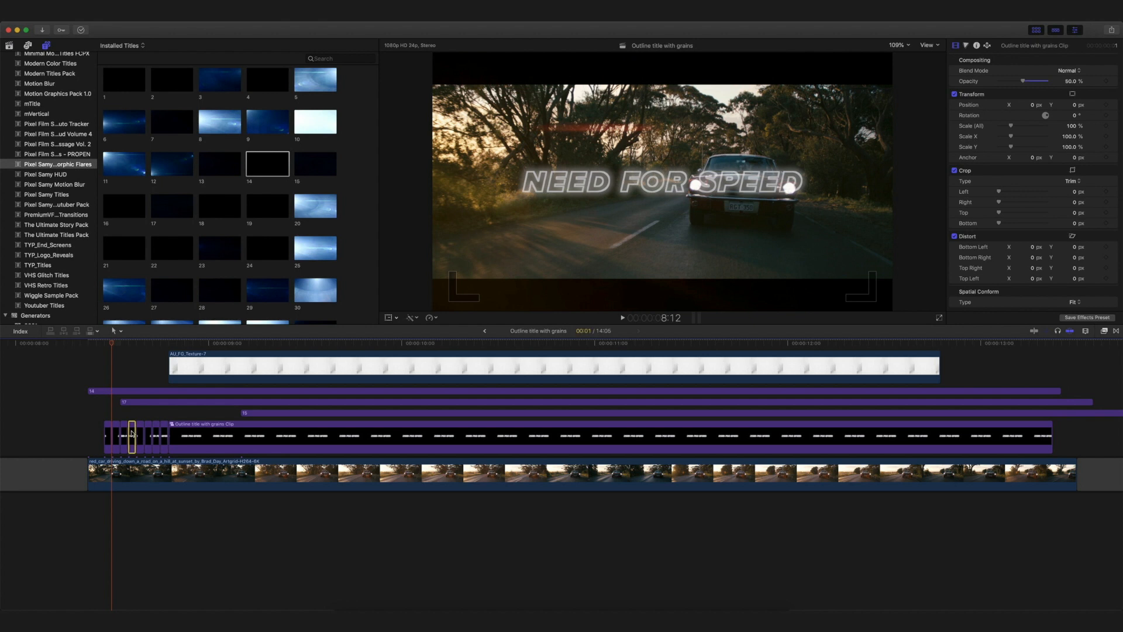
click(148, 434)
super+click(163, 434)
key(super+shift+v)
key(Return)
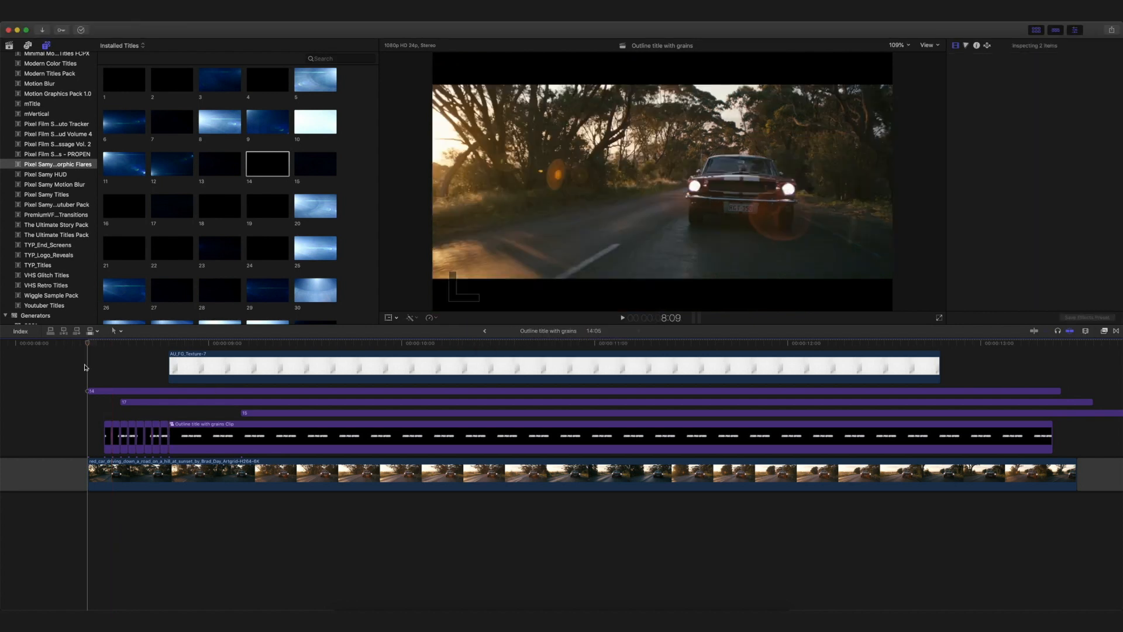
- Play back the title's opening from before the cuts to review the flicker
key(space)
click(100, 356)
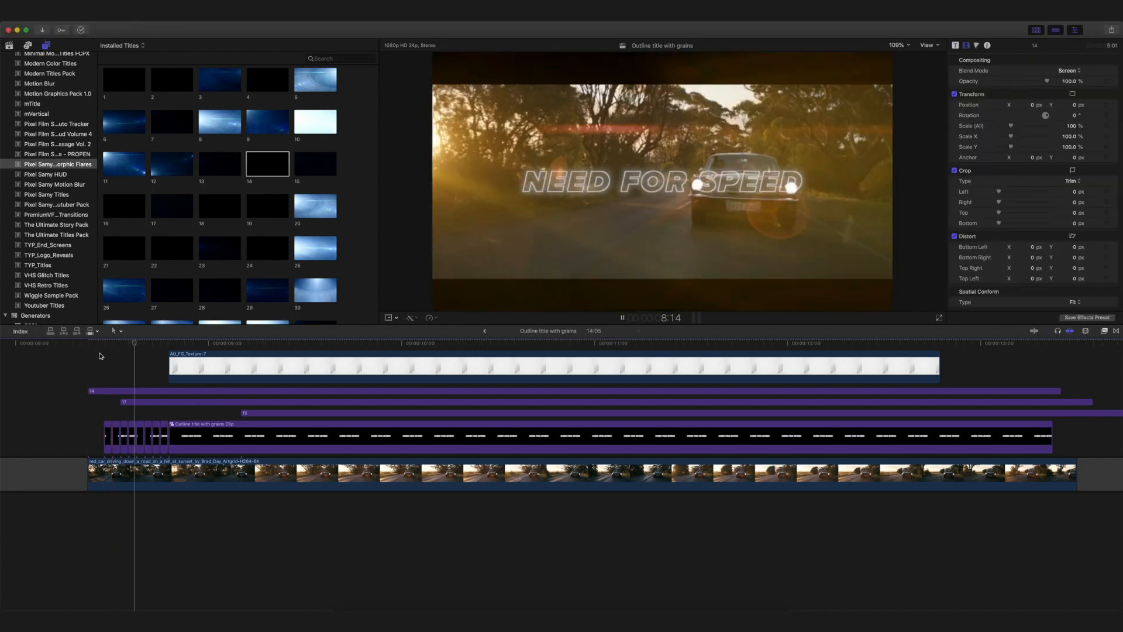
click(72, 357)
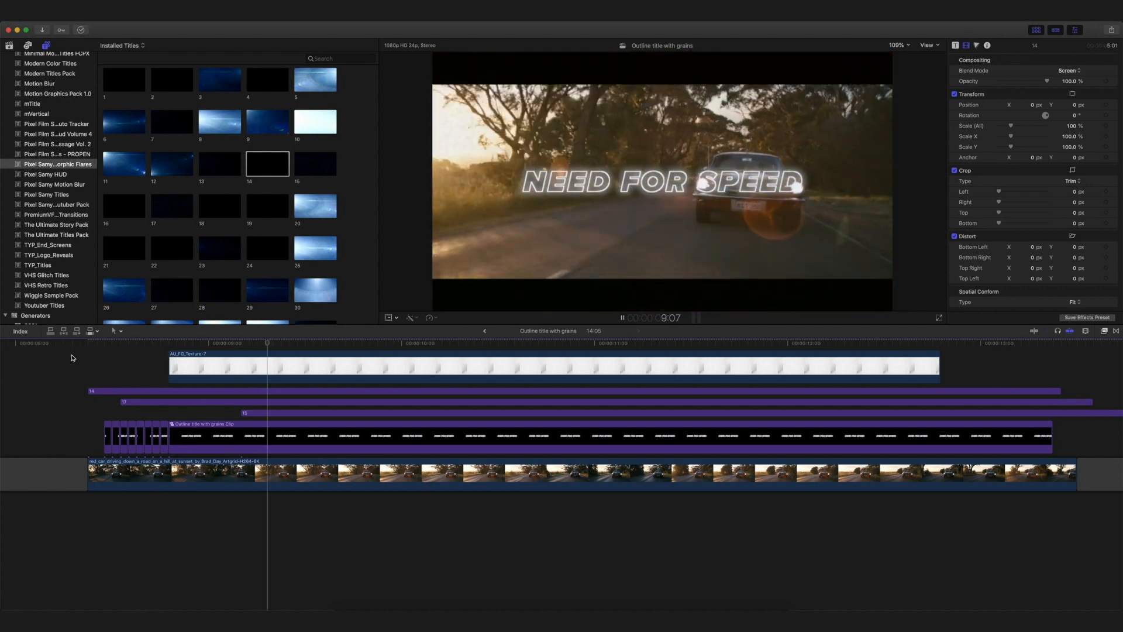
click(72, 357)
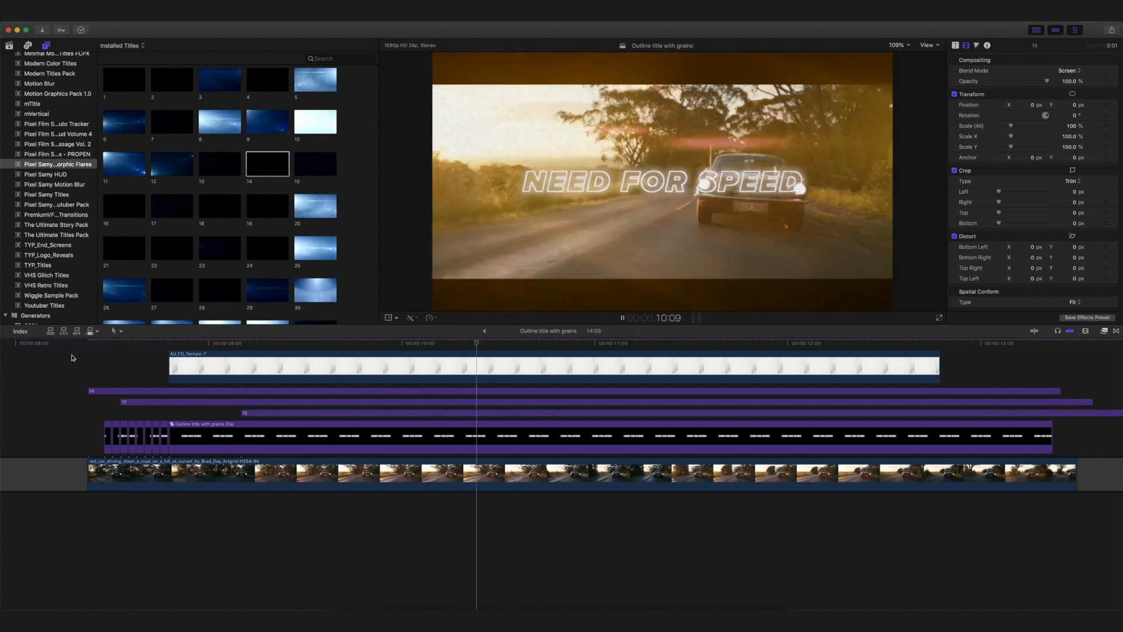
key(space)
- Check the flicker frames one by one and inspect the title layers inside the compound clip before returning to the main timeline
scroll(228, 391, up, 2)
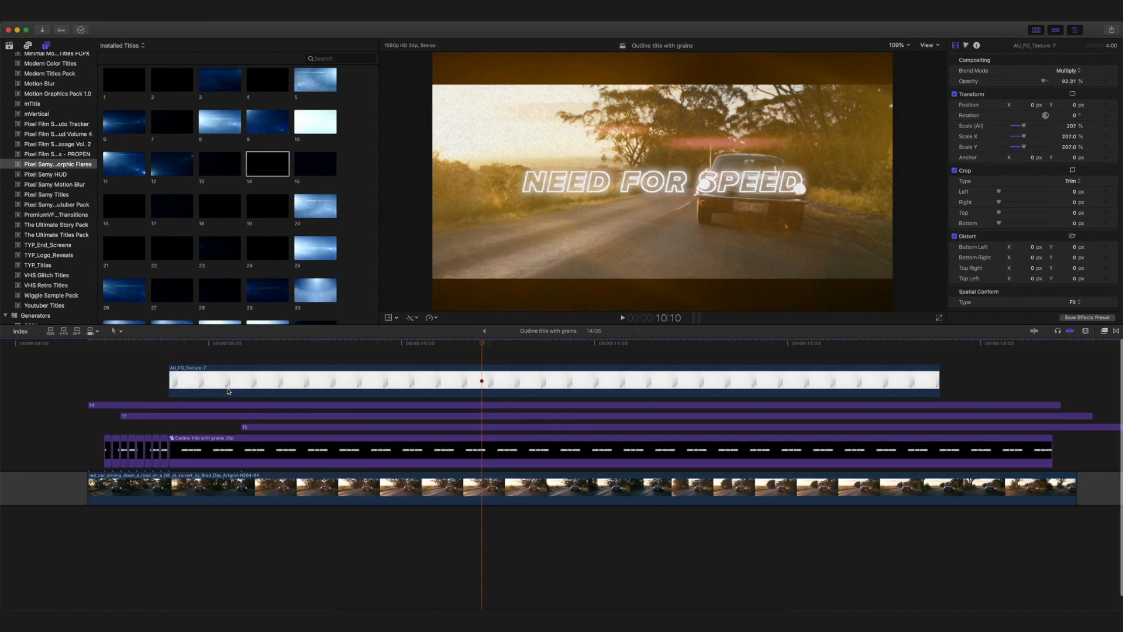
click(199, 354)
click(112, 353)
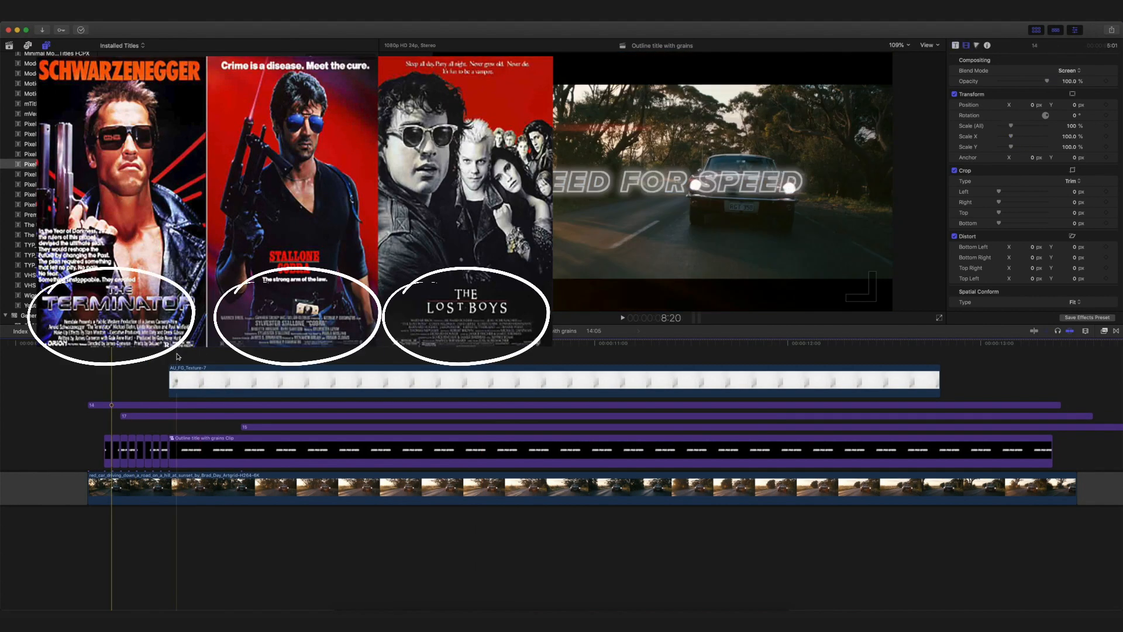
click(175, 351)
click(159, 349)
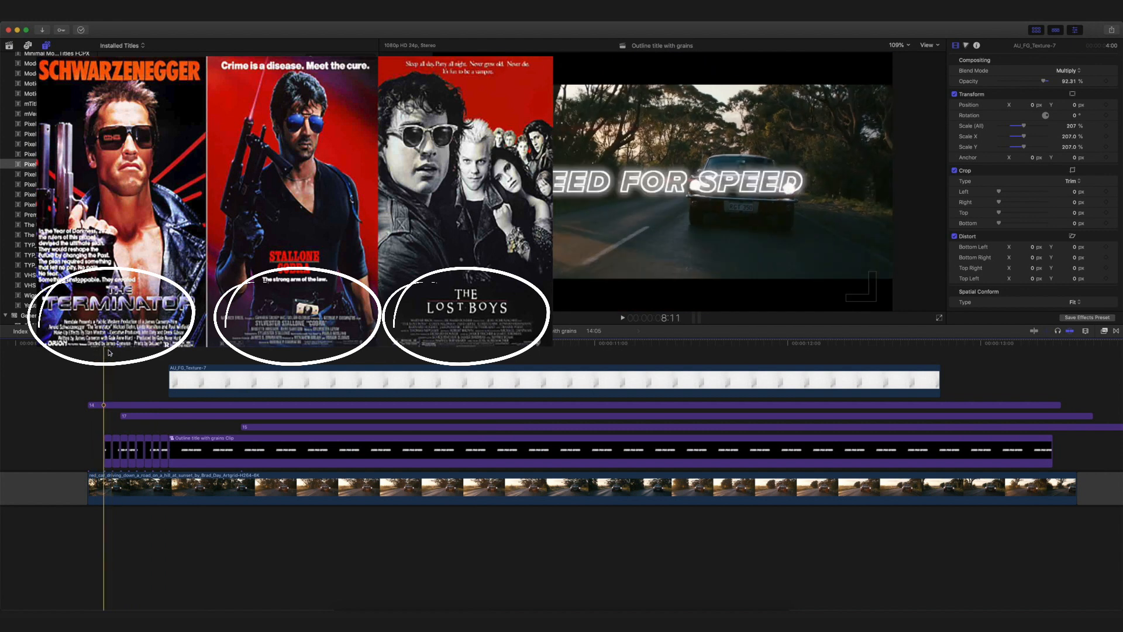
double_click(204, 441)
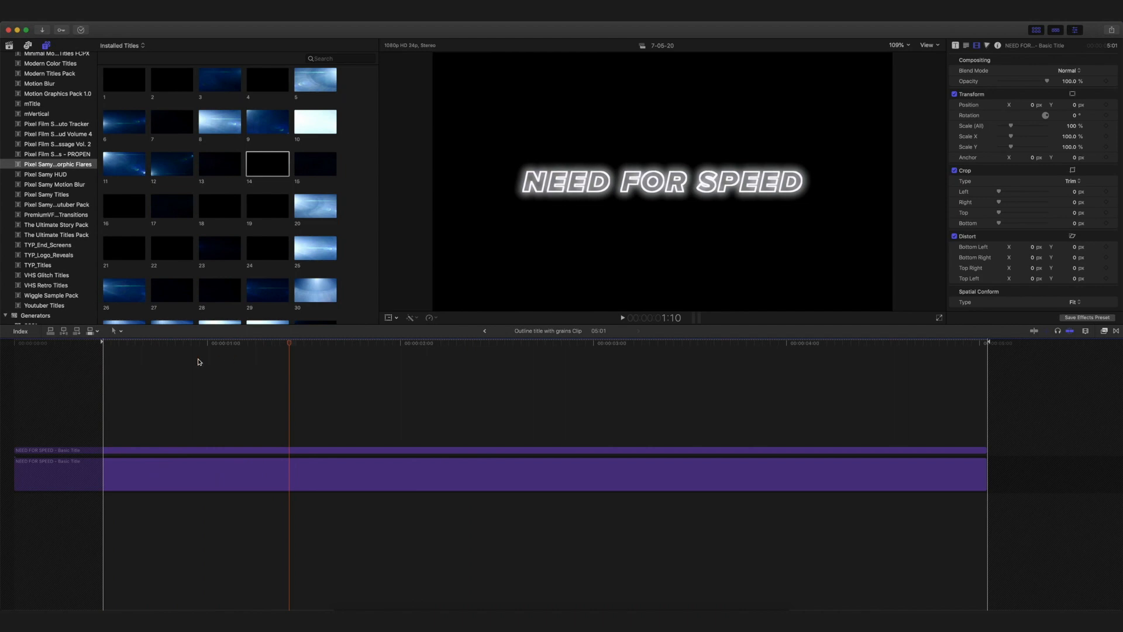
click(483, 332)
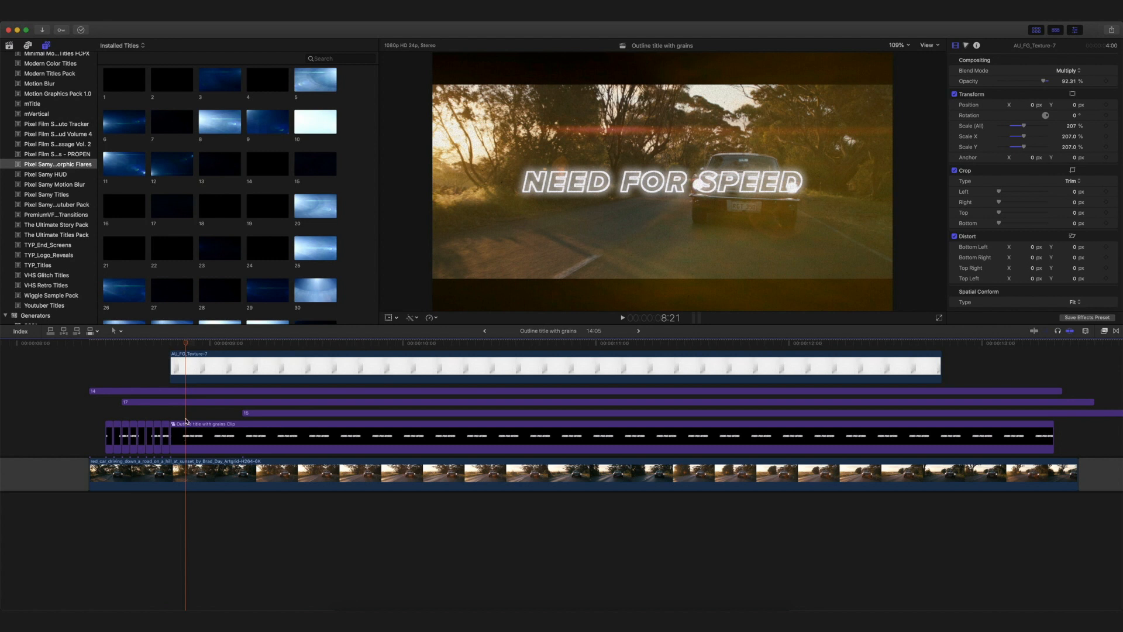
- Add a Basic Title at 8:21 above all layers with the text A PIXEL SAMY CREATION
key(ctrl+t)
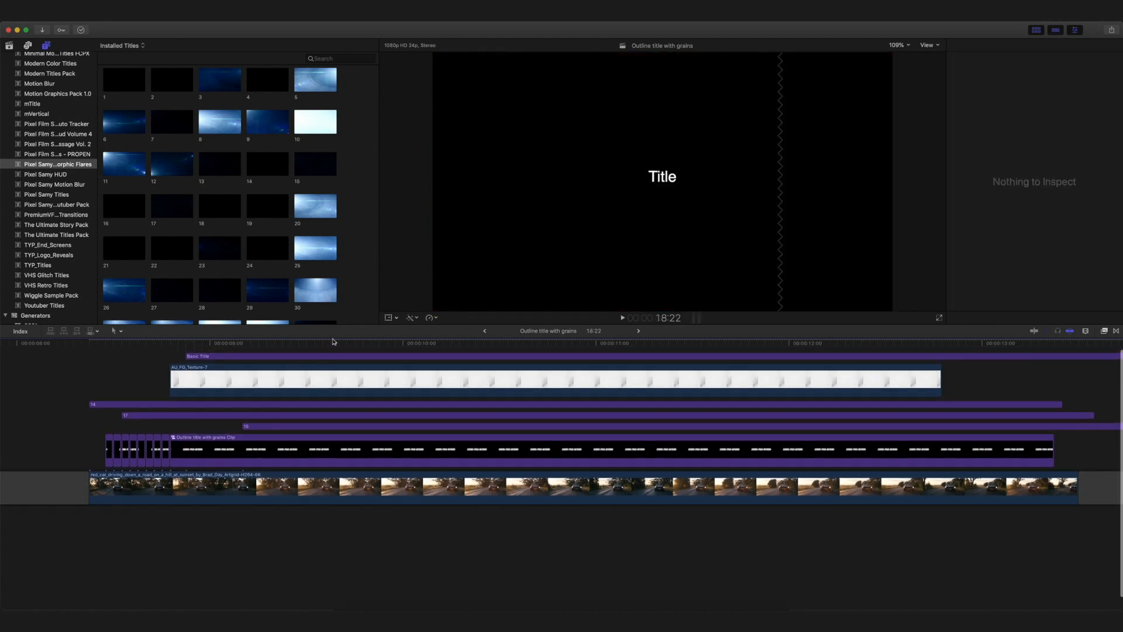
click(347, 356)
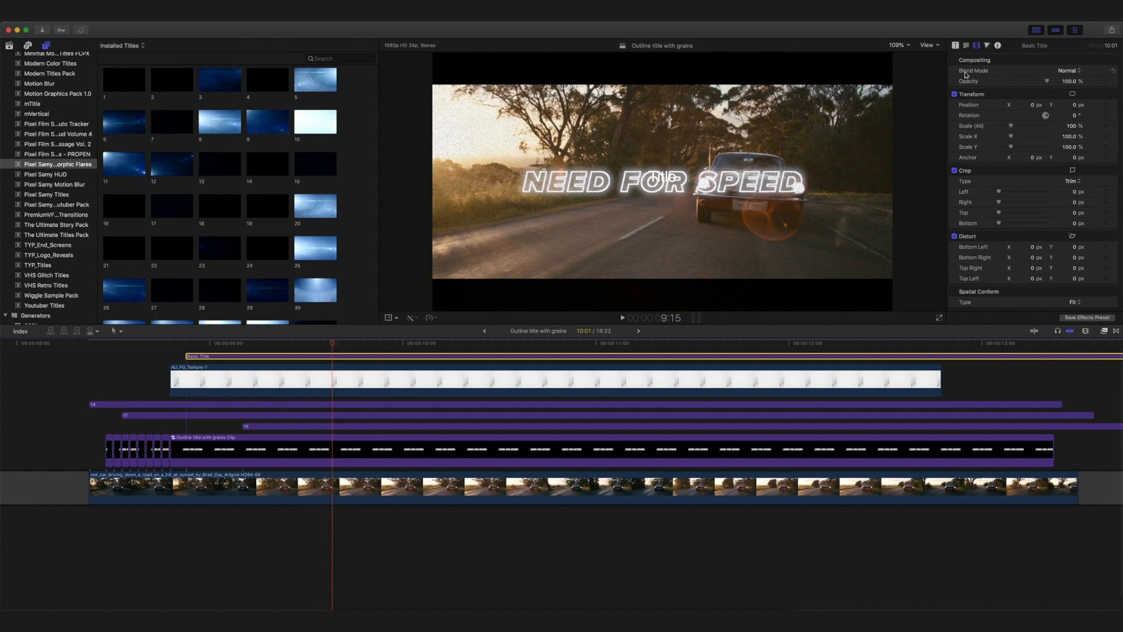
click(966, 49)
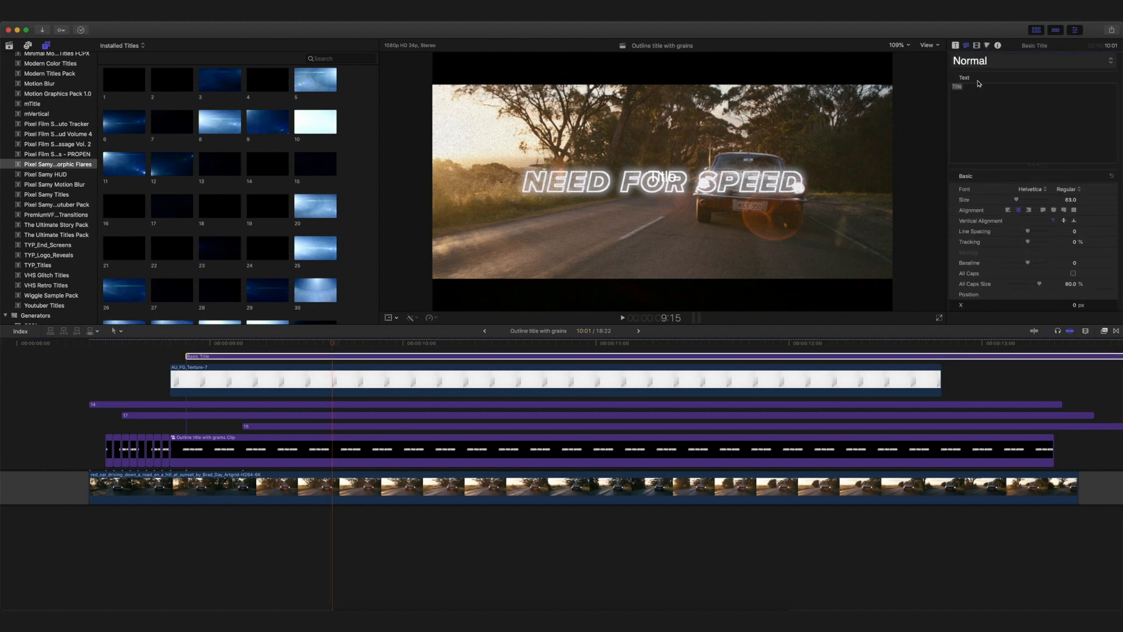
text(A PIXEL SAMYT)
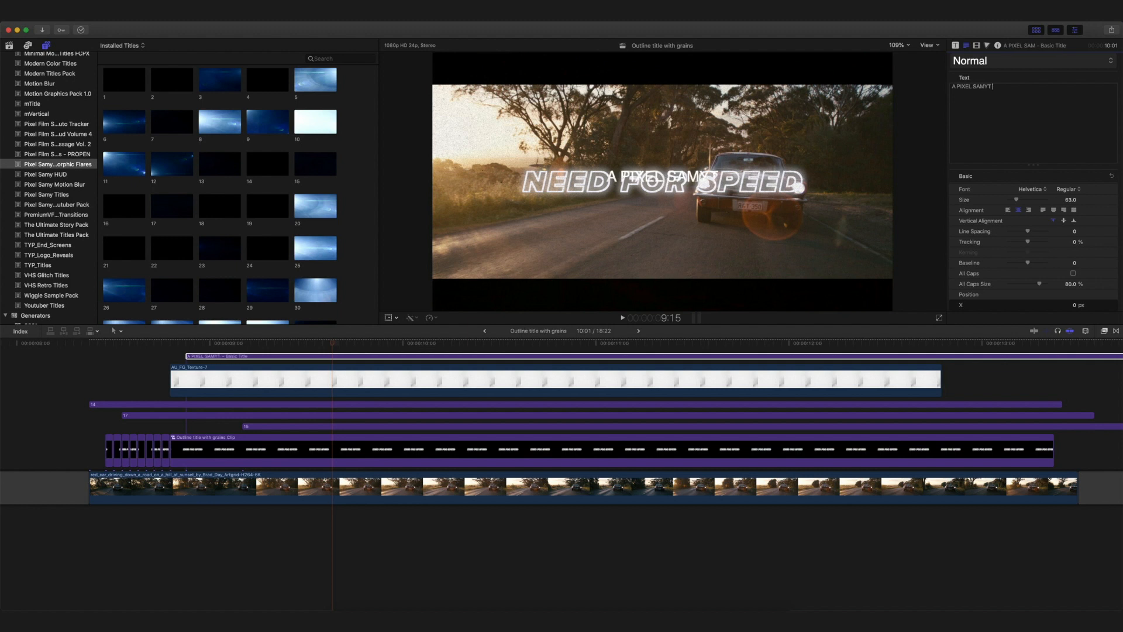
key(BackSpace)
text(CREA)
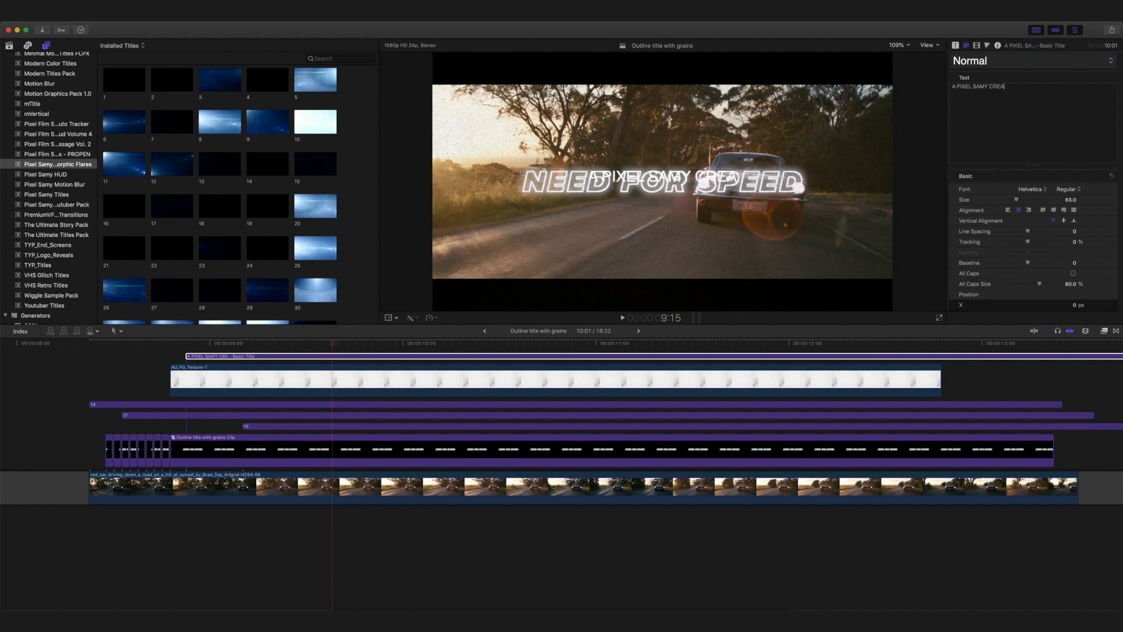
text(TION)
- Set the credit title's font to Proxima Nova in the Black weight
click(1030, 189)
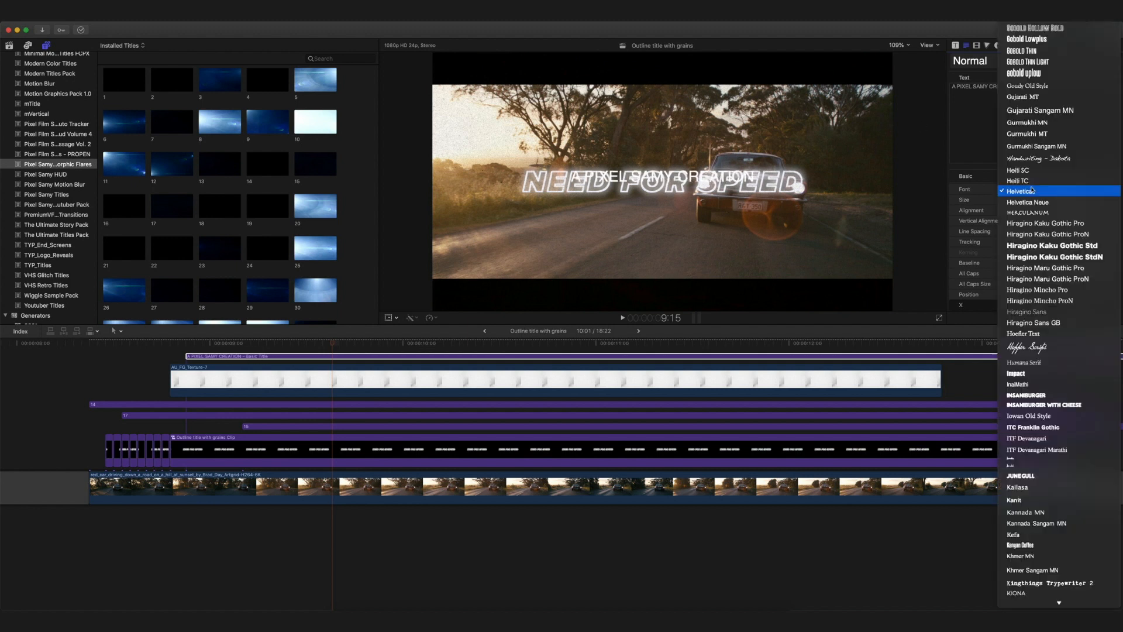
scroll(1031, 588, down, 15)
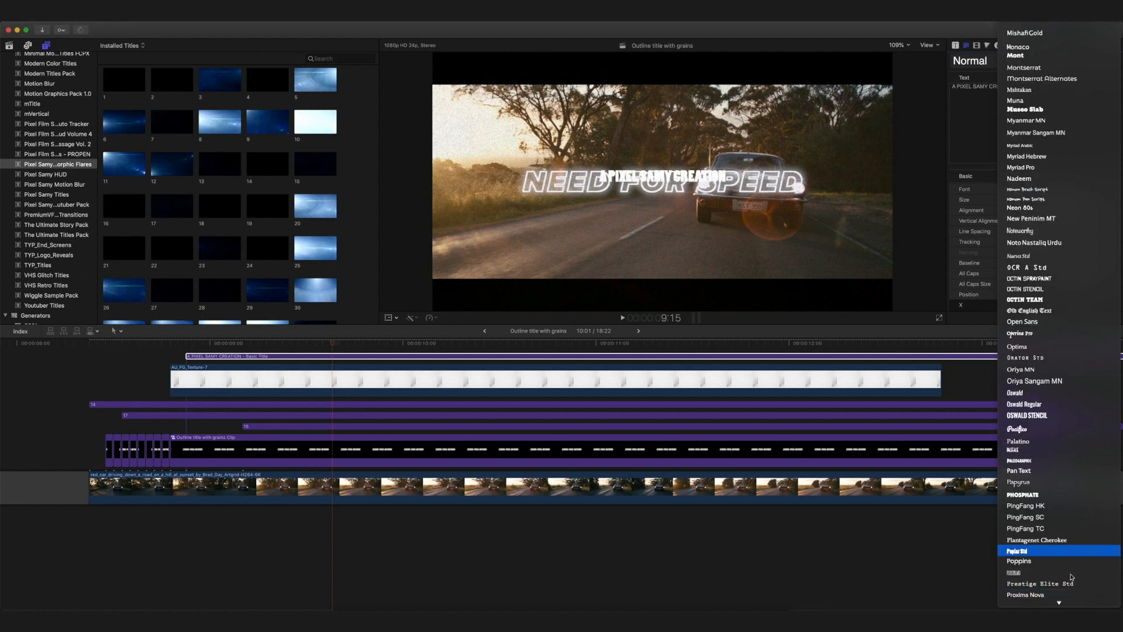
click(1032, 543)
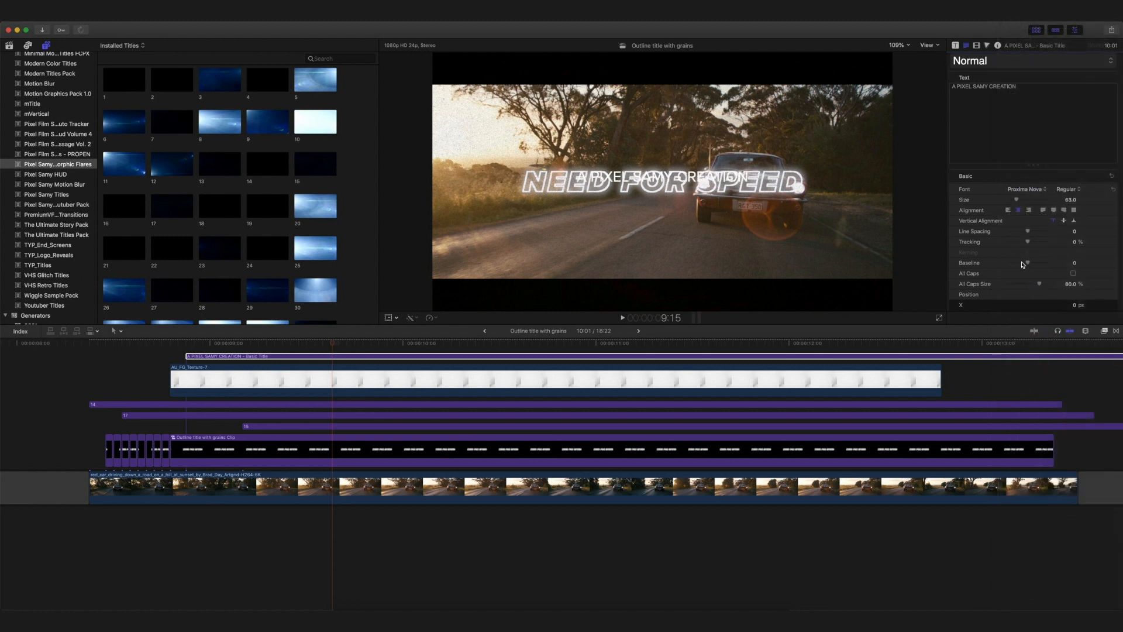
click(1064, 189)
click(1066, 243)
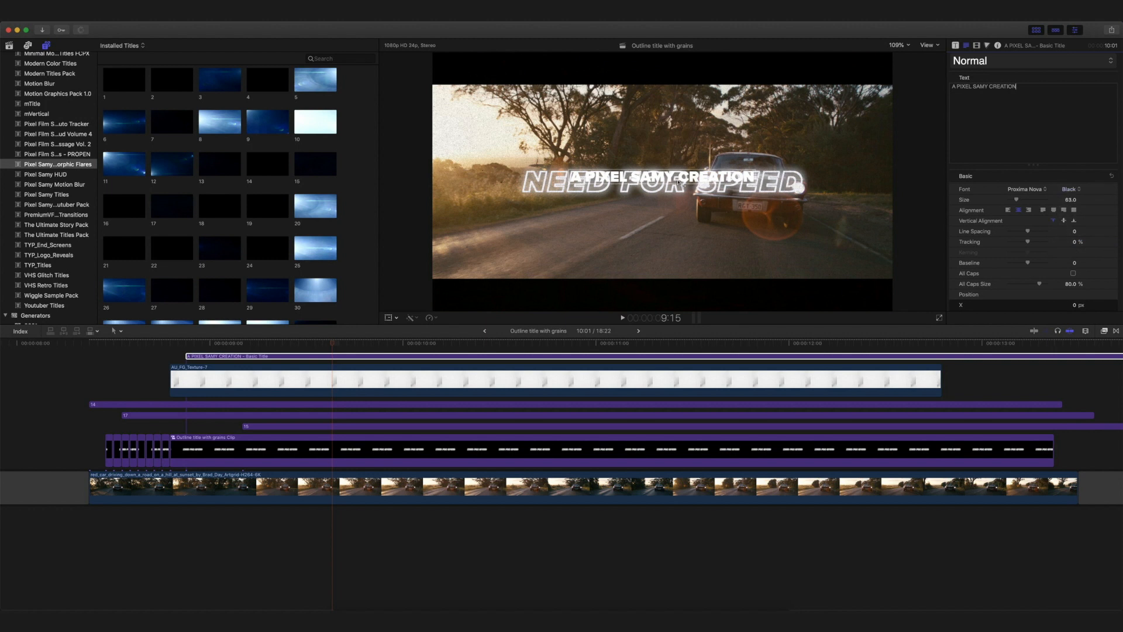
- Shrink the credit title to size 13 and place it centred near the bottom of the picture at about X 0, Y -352 px
drag(682, 183, 681, 275)
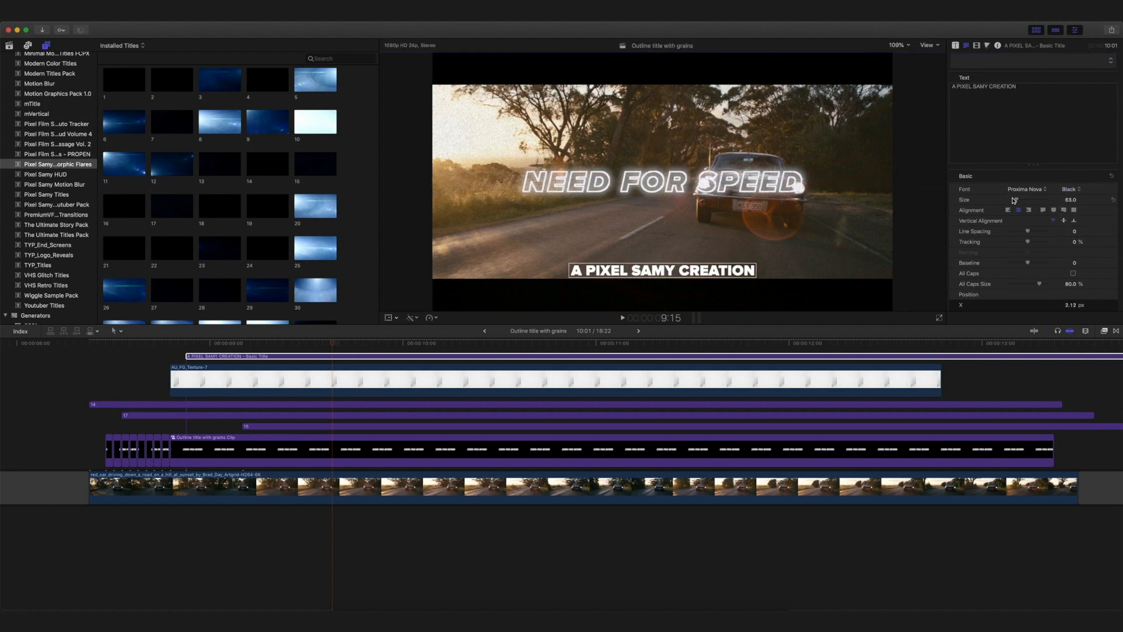
drag(1016, 199, 1010, 204)
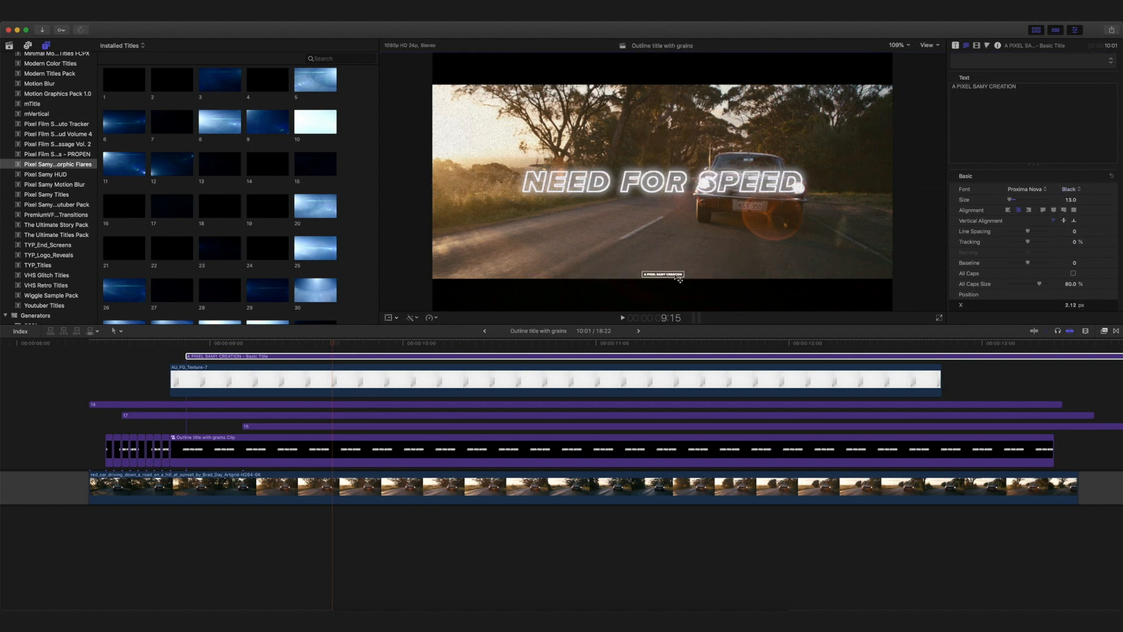
drag(676, 275, 677, 267)
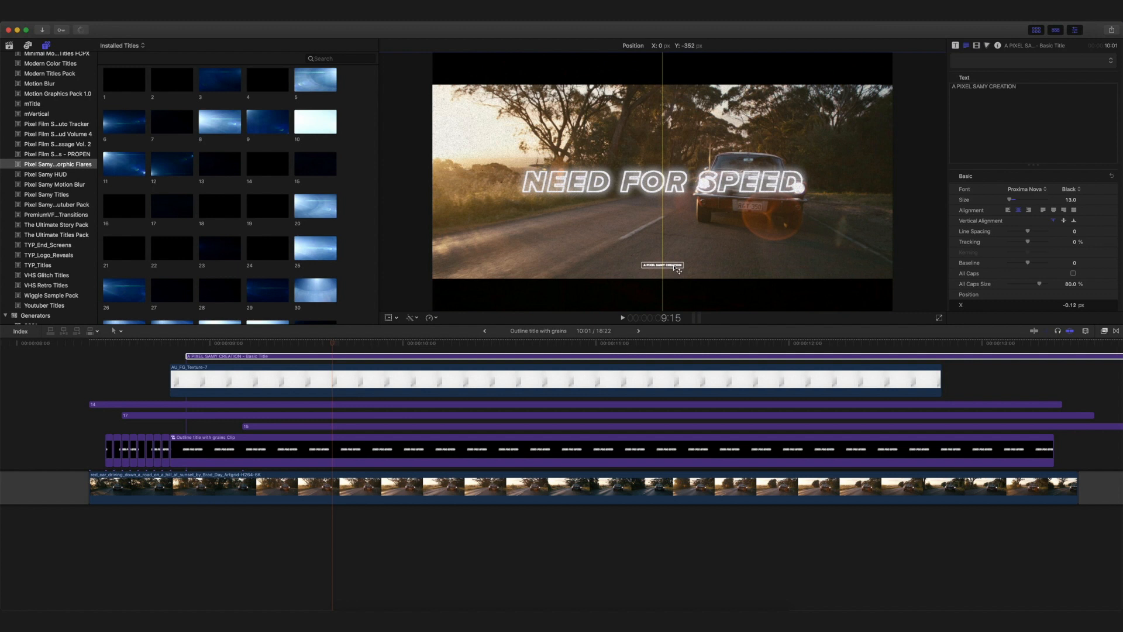
click(1058, 90)
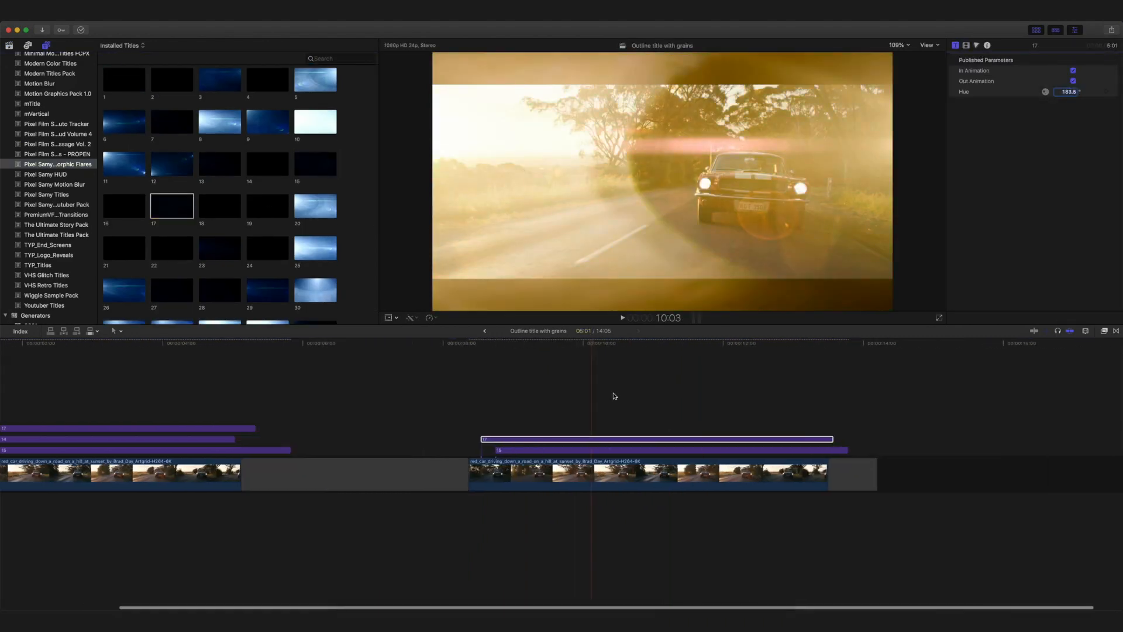
drag(578, 450, 599, 456)
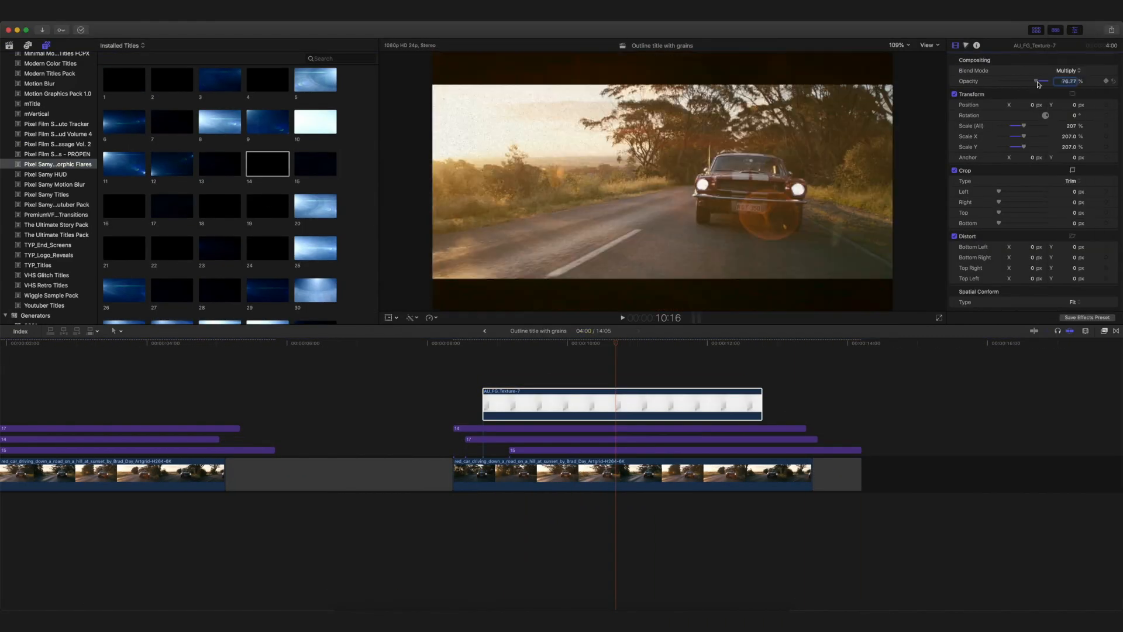